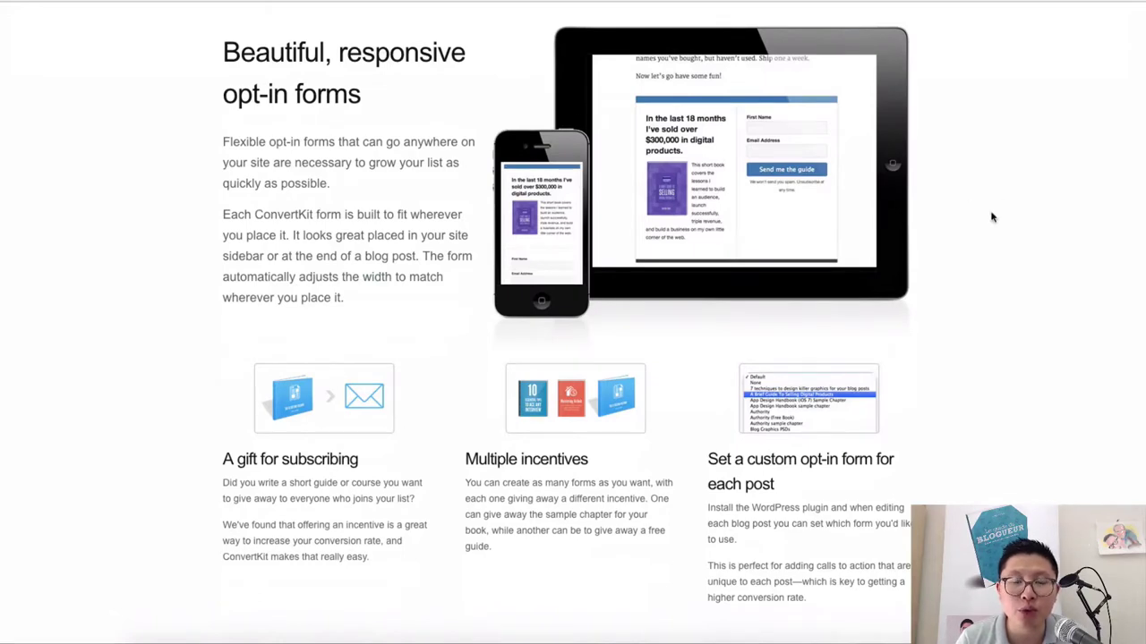
Review the ConvertKit features page, covering opt-in forms, landing pages, automation, broadcasts and personal emails
{"action": "scroll", "coordinate": [946, 206], "scroll_direction": "down", "scroll_amount": 2}
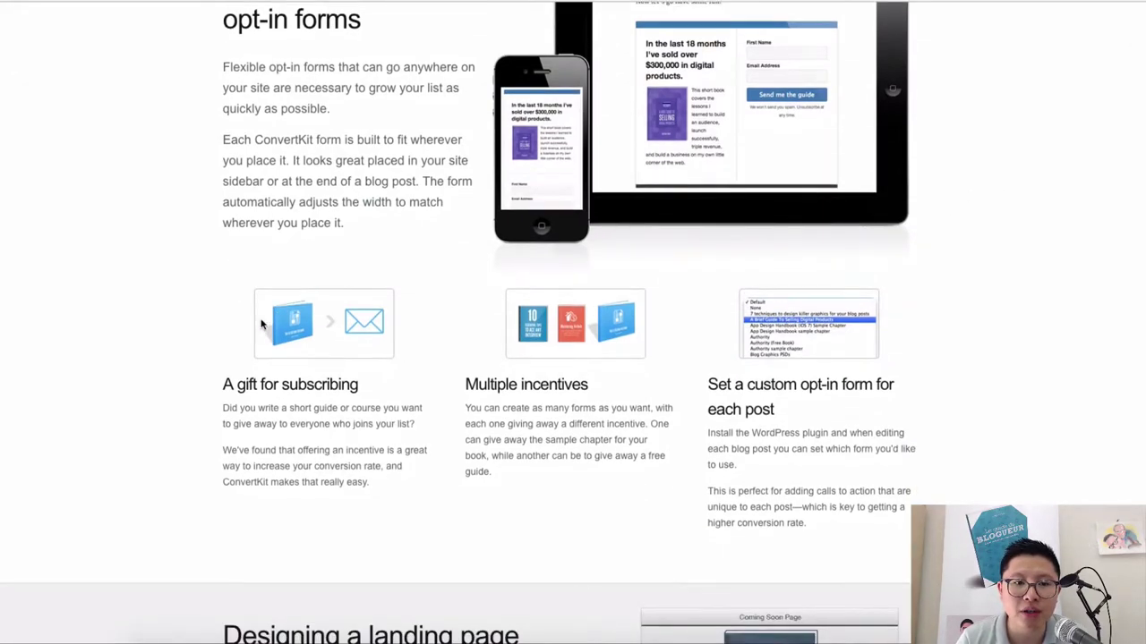
{"action": "scroll", "coordinate": [831, 269], "scroll_direction": "down", "scroll_amount": 7}
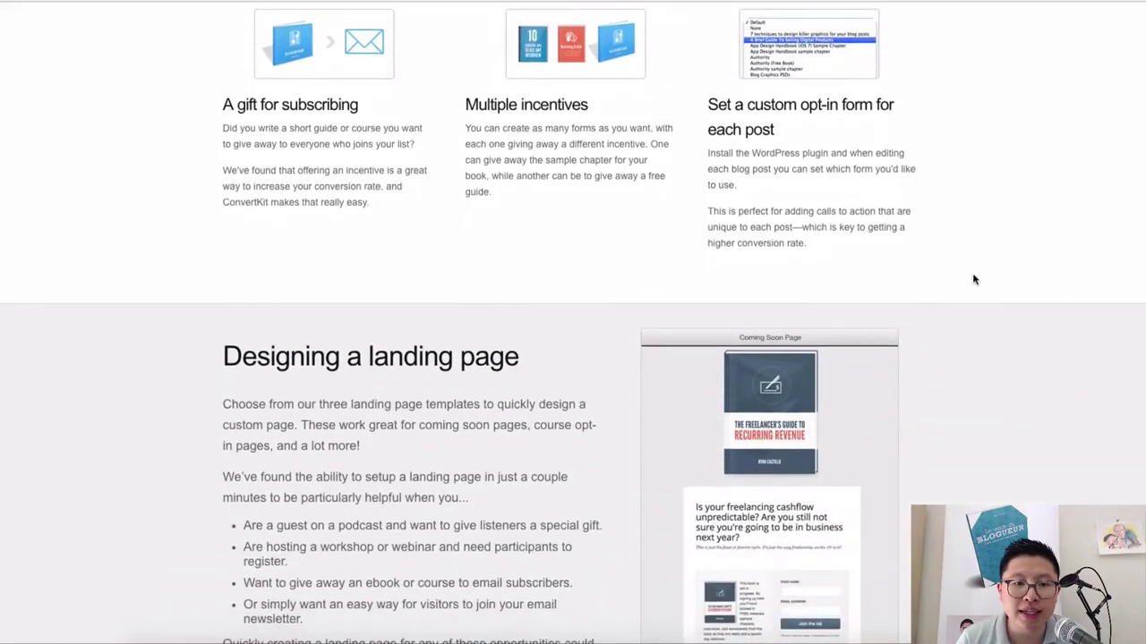
{"action": "scroll", "coordinate": [974, 279], "scroll_direction": "down", "scroll_amount": 5}
{"action": "scroll", "coordinate": [900, 330], "scroll_direction": "down", "scroll_amount": 4}
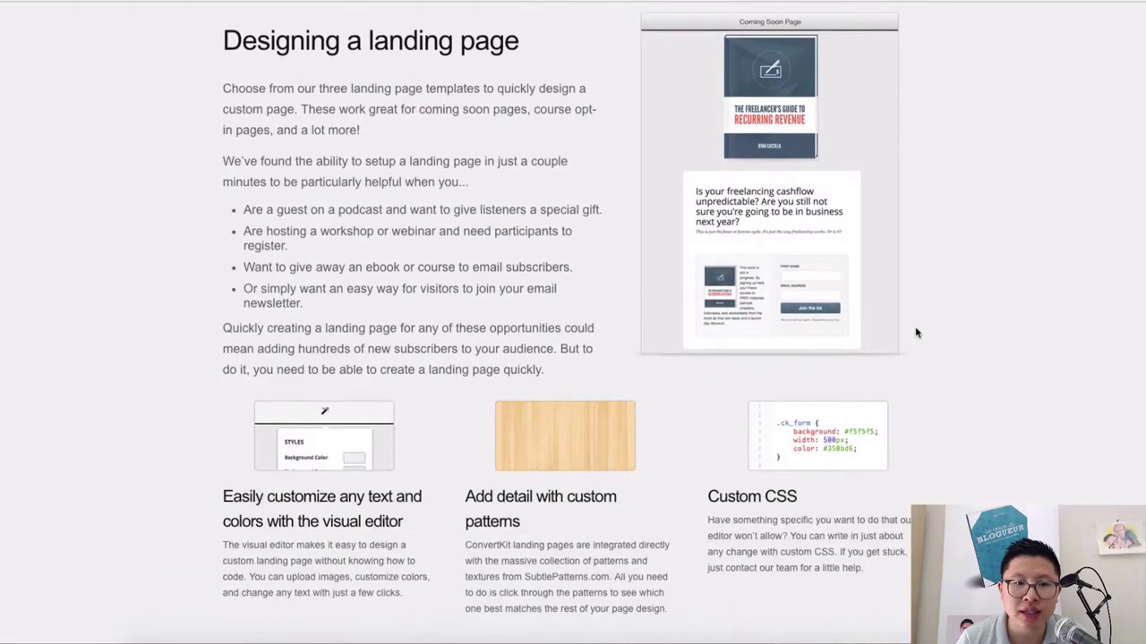
{"action": "scroll", "coordinate": [915, 333], "scroll_direction": "up", "scroll_amount": 2}
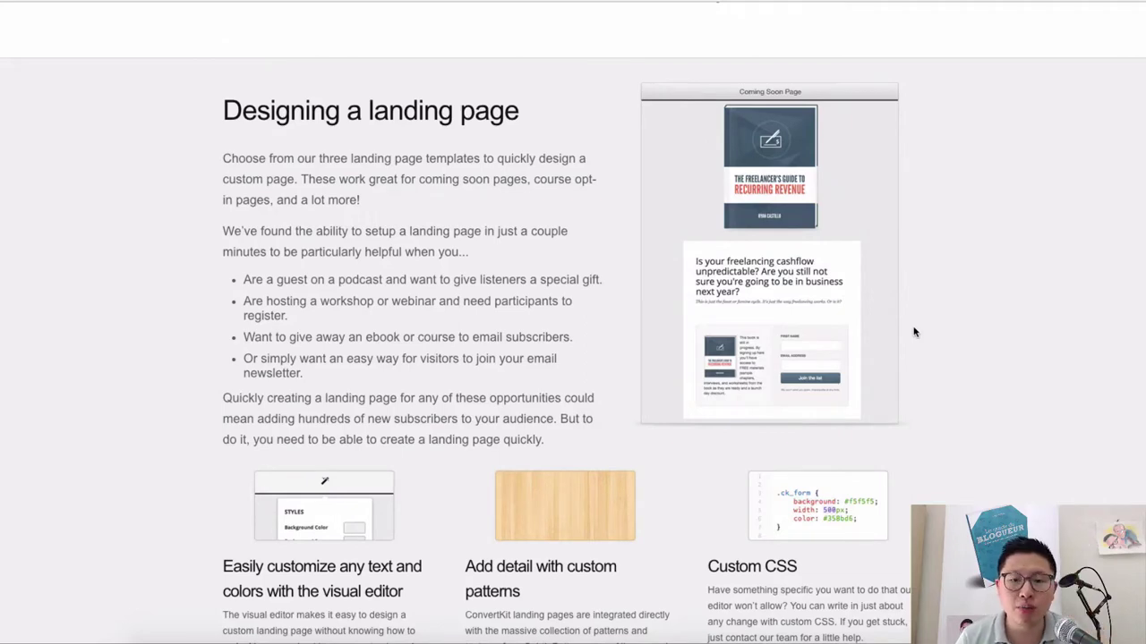
{"action": "scroll", "coordinate": [915, 333], "scroll_direction": "down", "scroll_amount": 15}
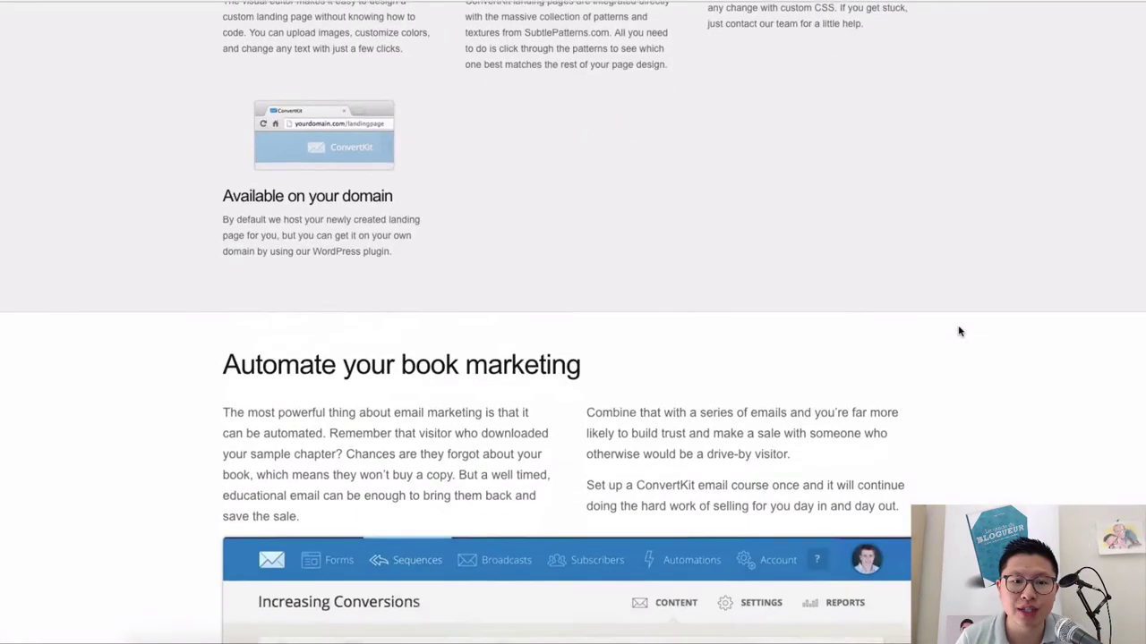
{"action": "scroll", "coordinate": [958, 332], "scroll_direction": "down", "scroll_amount": 10}
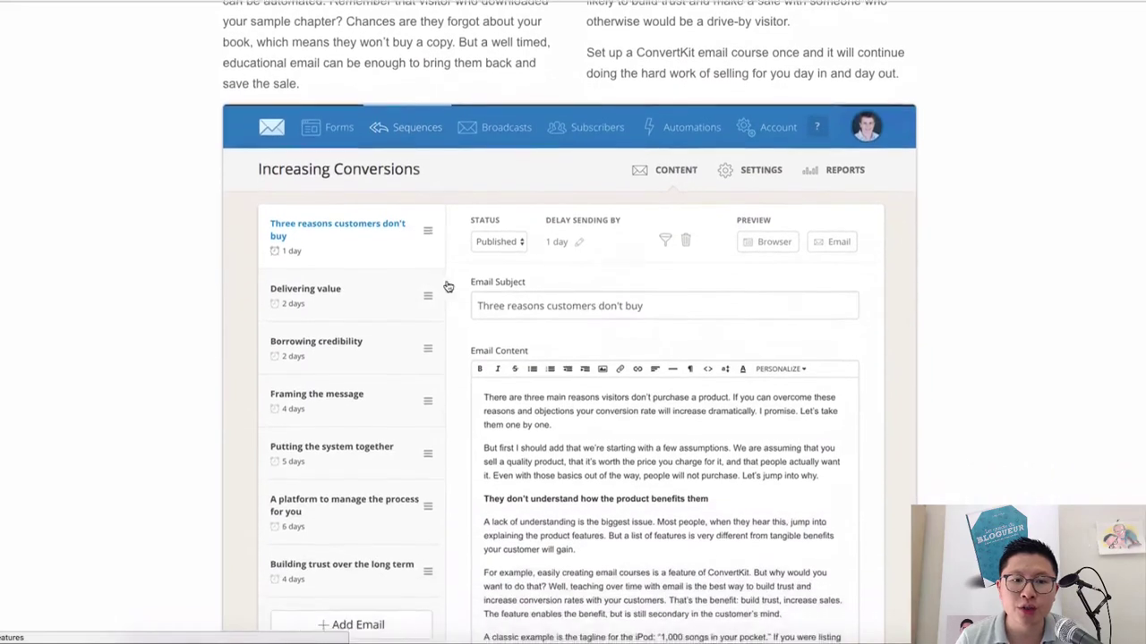
{"action": "scroll", "coordinate": [726, 309], "scroll_direction": "down", "scroll_amount": 6}
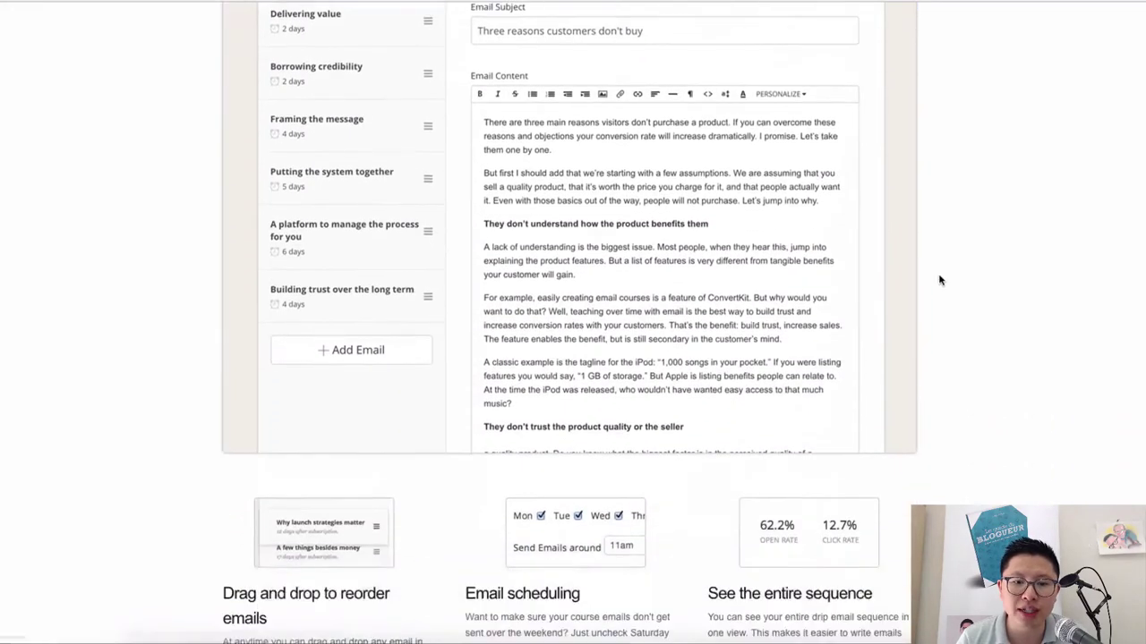
{"action": "scroll", "coordinate": [939, 280], "scroll_direction": "down", "scroll_amount": 20}
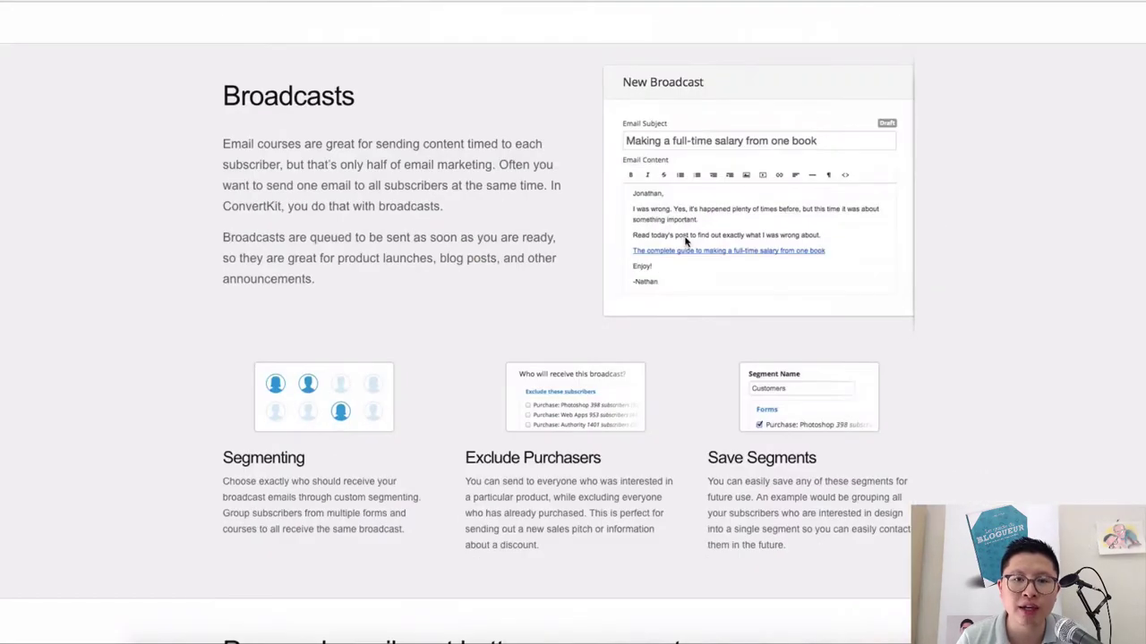
{"action": "scroll", "coordinate": [691, 240], "scroll_direction": "down", "scroll_amount": 17}
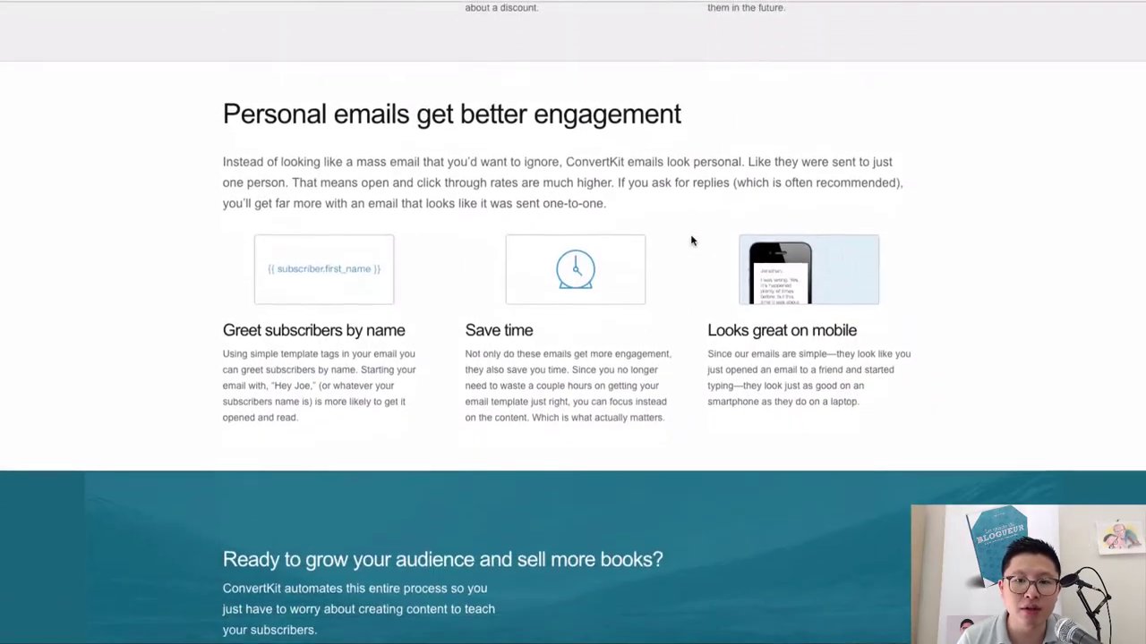
{"action": "scroll", "coordinate": [865, 225], "scroll_direction": "down", "scroll_amount": 3}
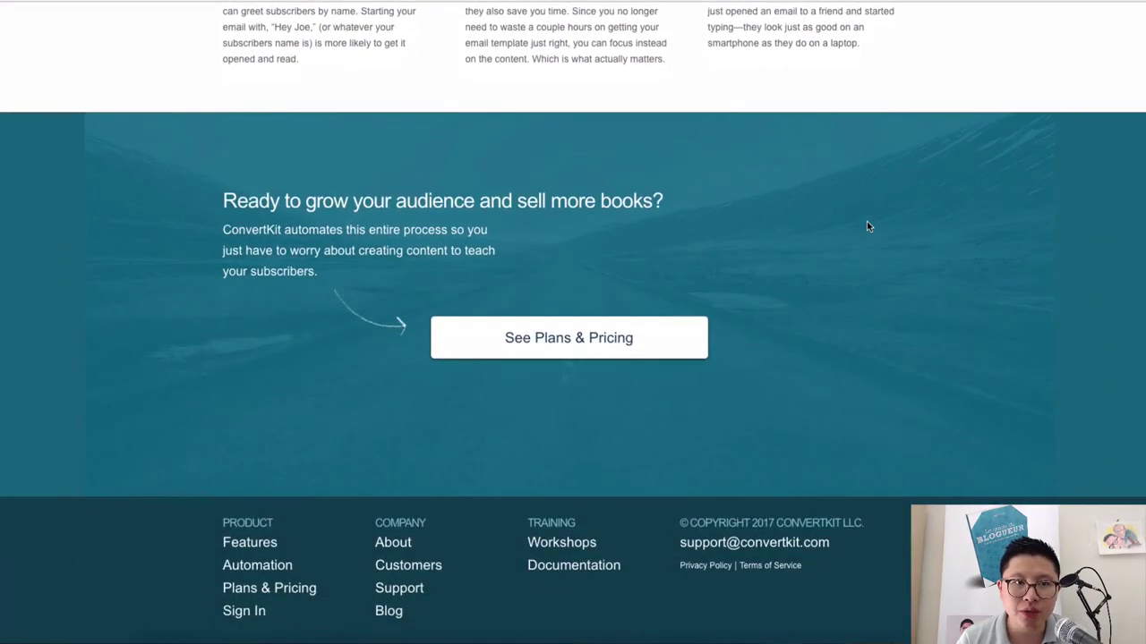
{"action": "scroll", "coordinate": [865, 224], "scroll_direction": "up", "scroll_amount": 20}
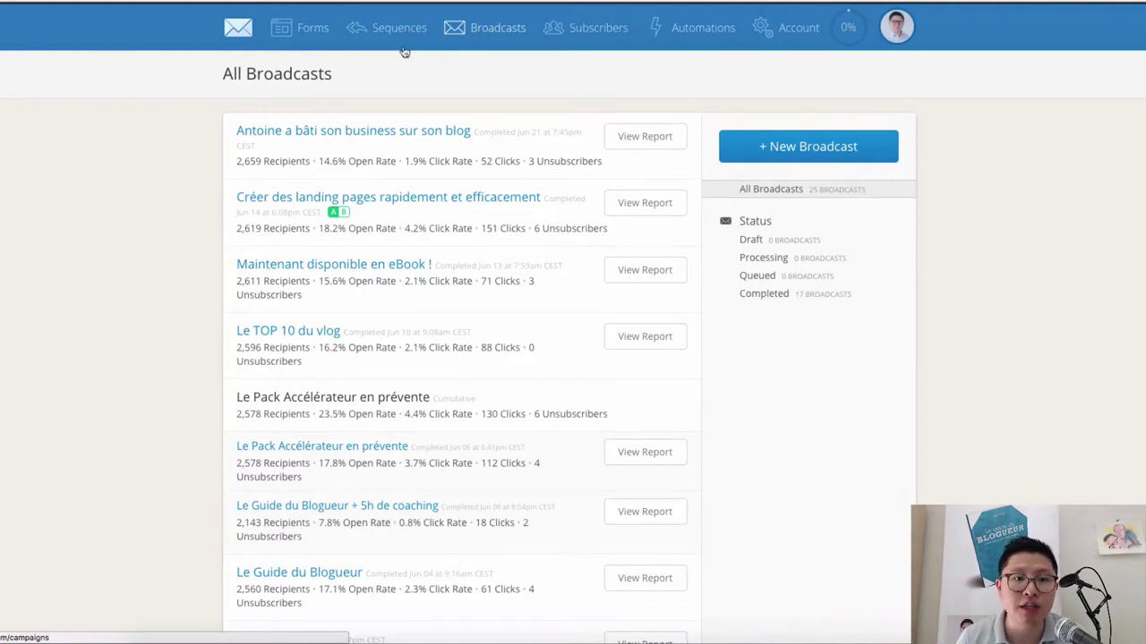
Create a new broadcast with an A/B subject test, using "A" and "B" as the two email subjects
{"action": "scroll", "coordinate": [195, 155], "scroll_direction": "down", "scroll_amount": 2}
{"action": "scroll", "coordinate": [195, 155], "scroll_direction": "up", "scroll_amount": 2}
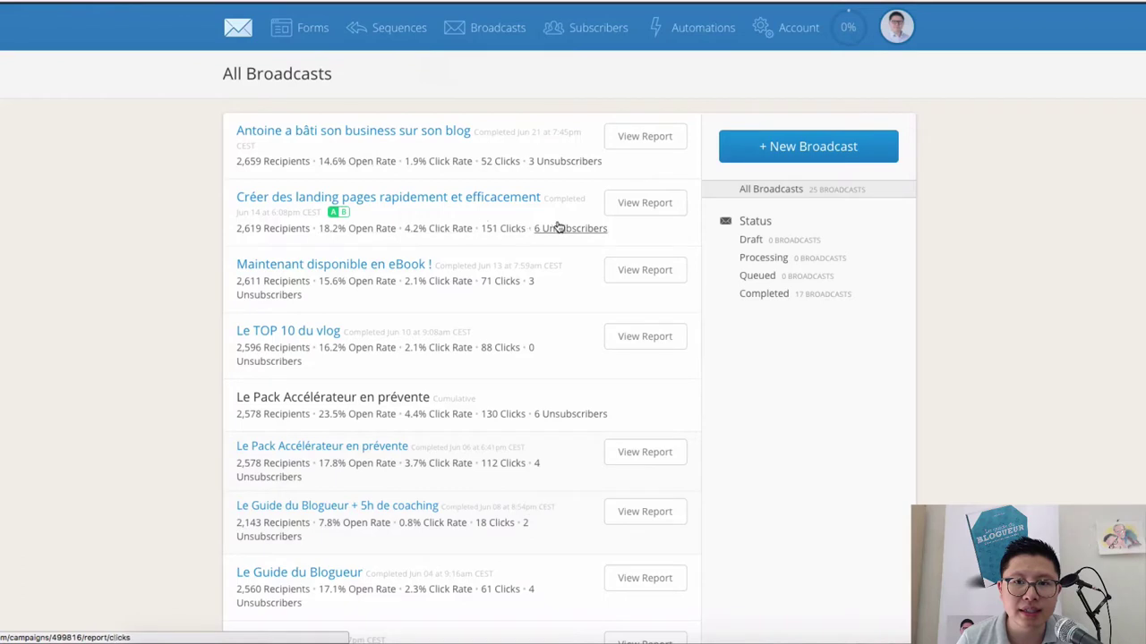
{"action": "left_click", "coordinate": [805, 147]}
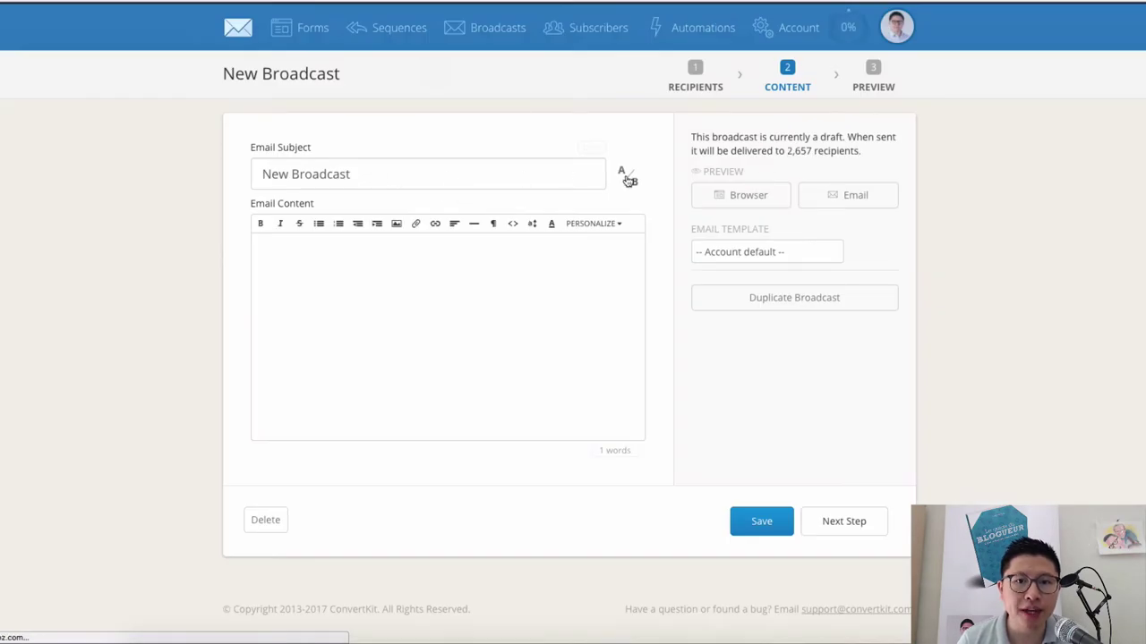
{"action": "left_click", "coordinate": [634, 183]}
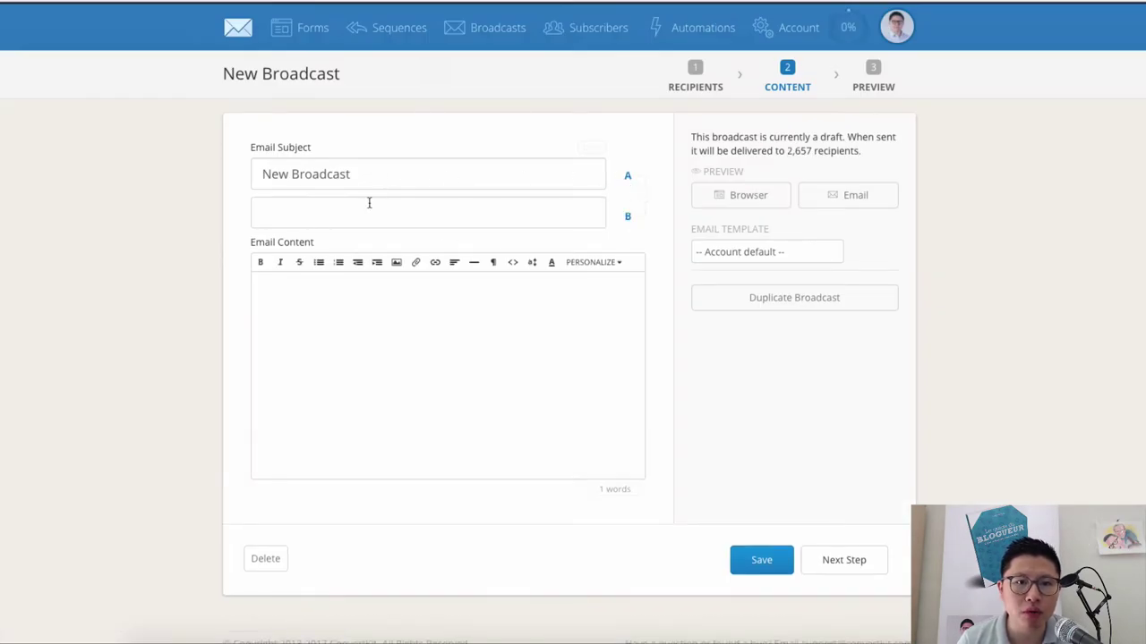
{"action": "triple_click", "coordinate": [337, 172]}
{"action": "type", "text": "A"}
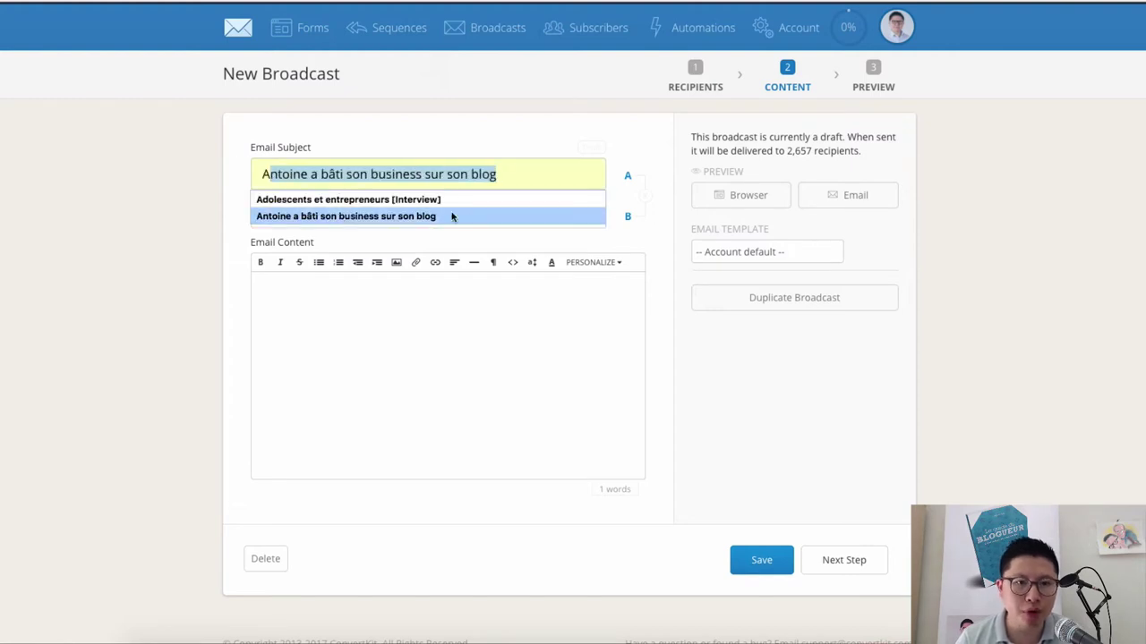
{"action": "left_click", "coordinate": [259, 213]}
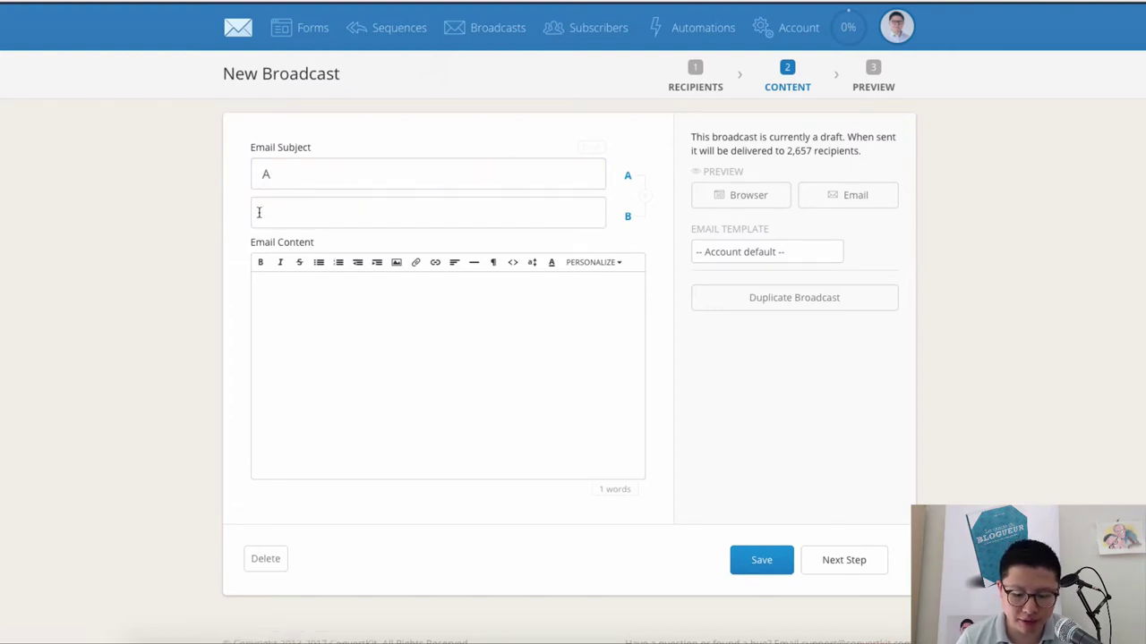
{"action": "type", "text": "B"}
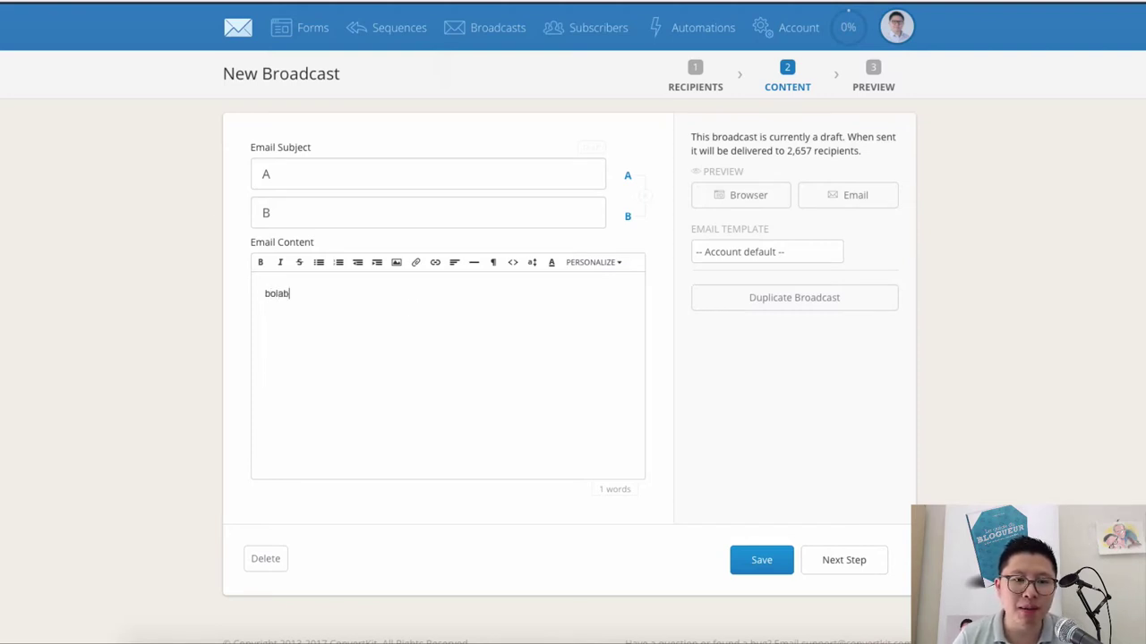
Fill the broadcast's email content with the placeholder lines "bolabalab", "dsqf" and "fsdfhqsfkj", each in its own paragraph
{"action": "left_click_drag", "start_coordinate": [450, 301], "coordinate": [258, 280]}
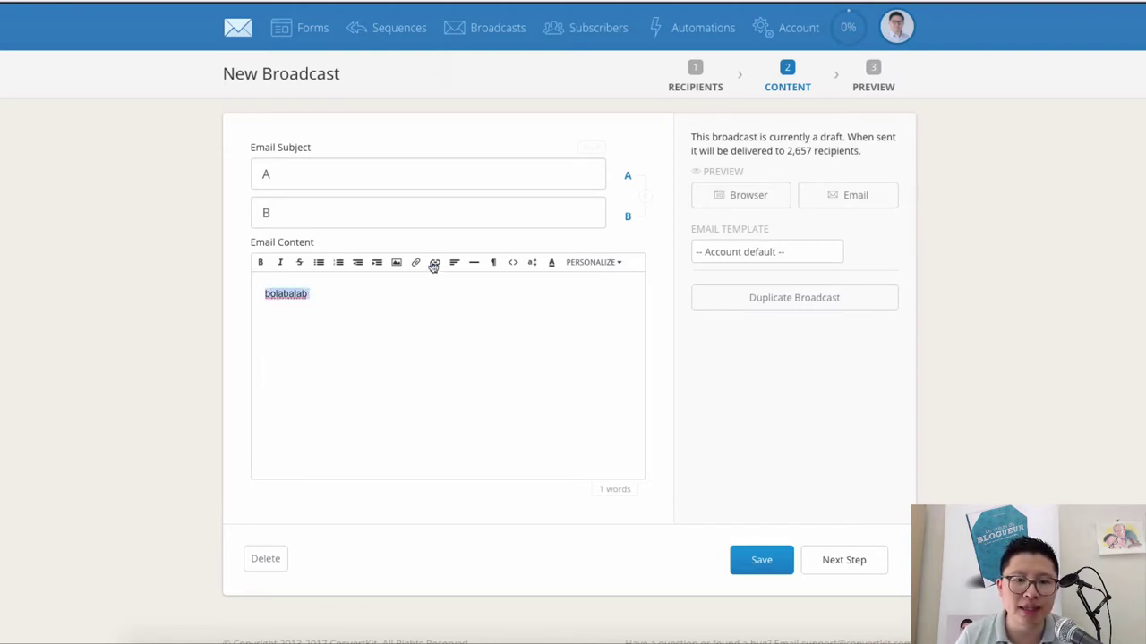
{"action": "left_click", "coordinate": [434, 261]}
{"action": "left_click", "coordinate": [403, 292]}
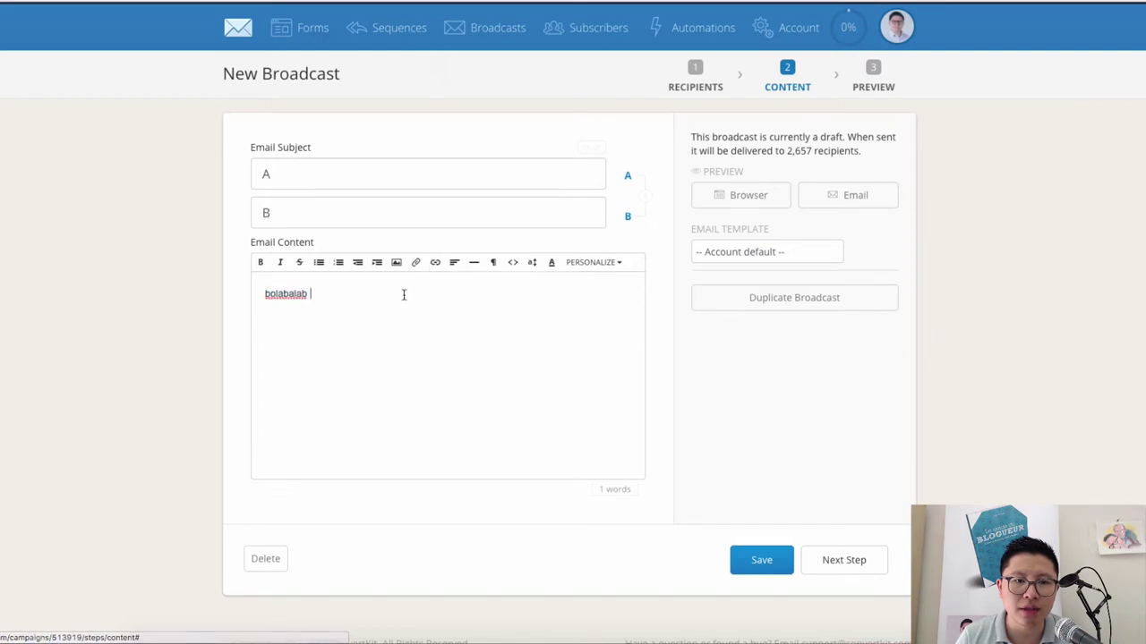
{"action": "key", "text": "Return"}
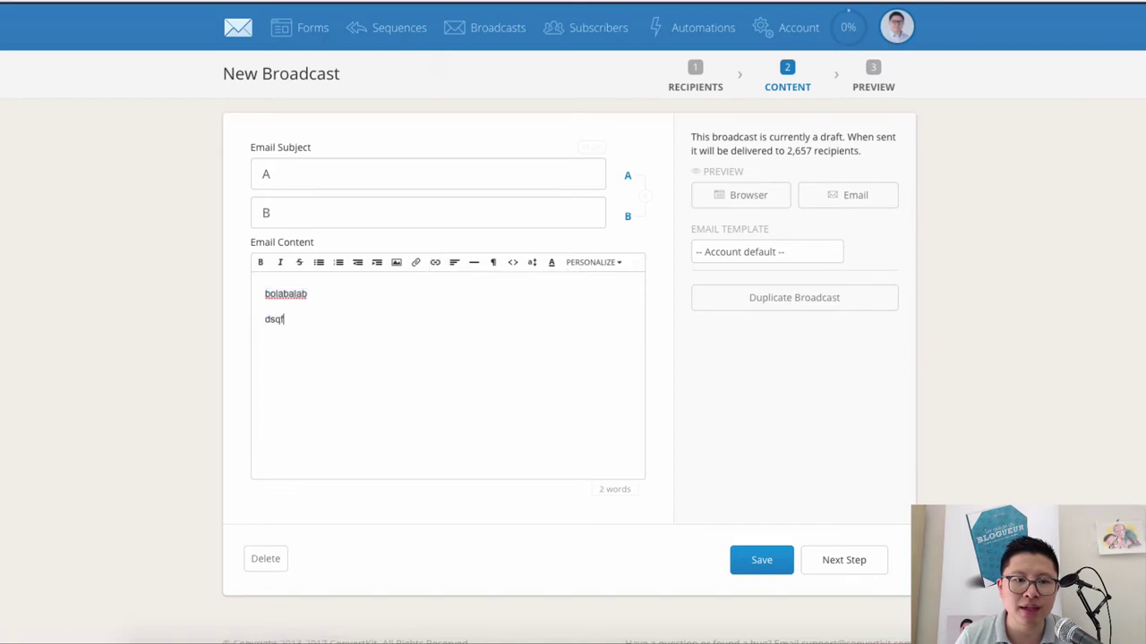
{"action": "left_click", "coordinate": [396, 264]}
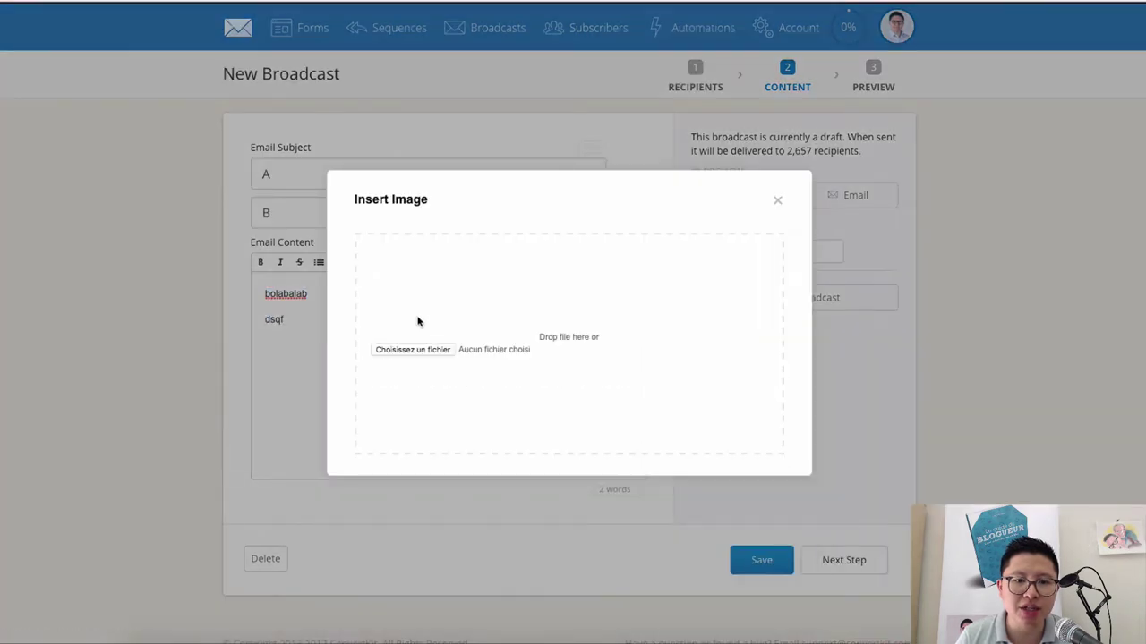
{"action": "left_click", "coordinate": [777, 200]}
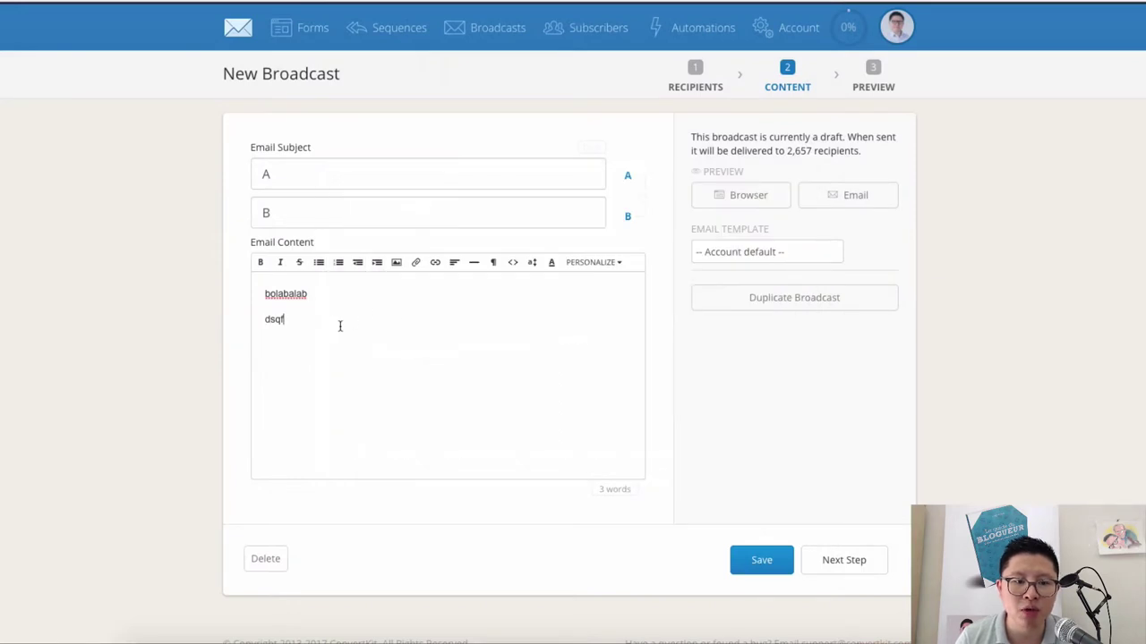
{"action": "key", "text": "Return"}
{"action": "type", "text": "fsdfhqsfkj"}
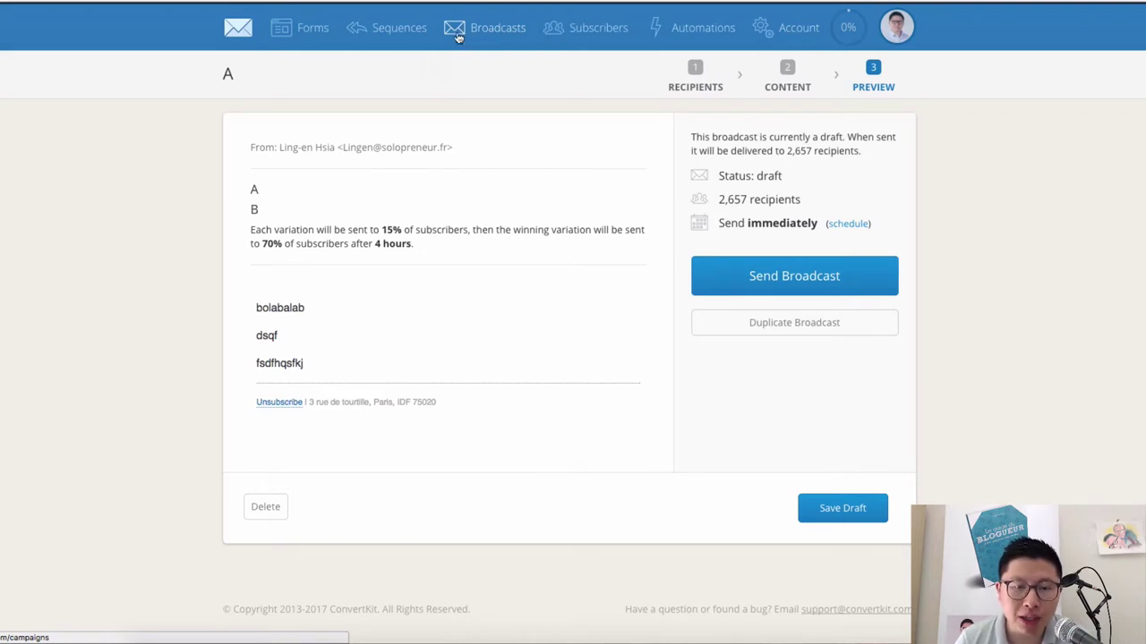
Open the "Maintenant !" sequence and look through its J2, J3 and J5 emails
{"action": "left_click", "coordinate": [411, 31]}
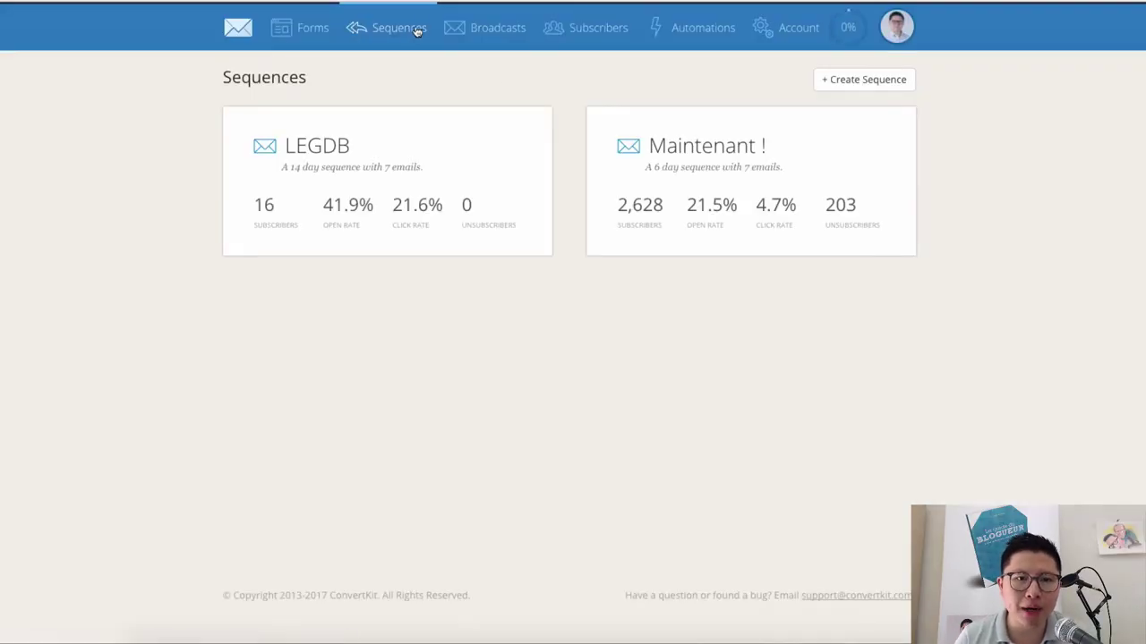
{"action": "left_click", "coordinate": [705, 151]}
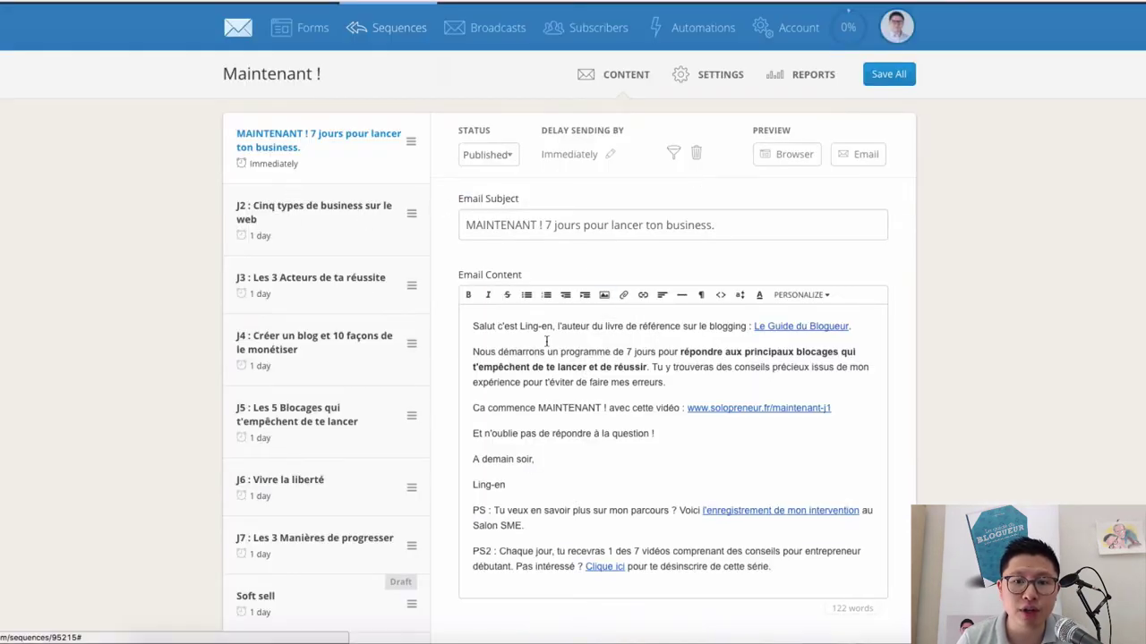
{"action": "left_click", "coordinate": [300, 222]}
{"action": "left_click", "coordinate": [309, 278]}
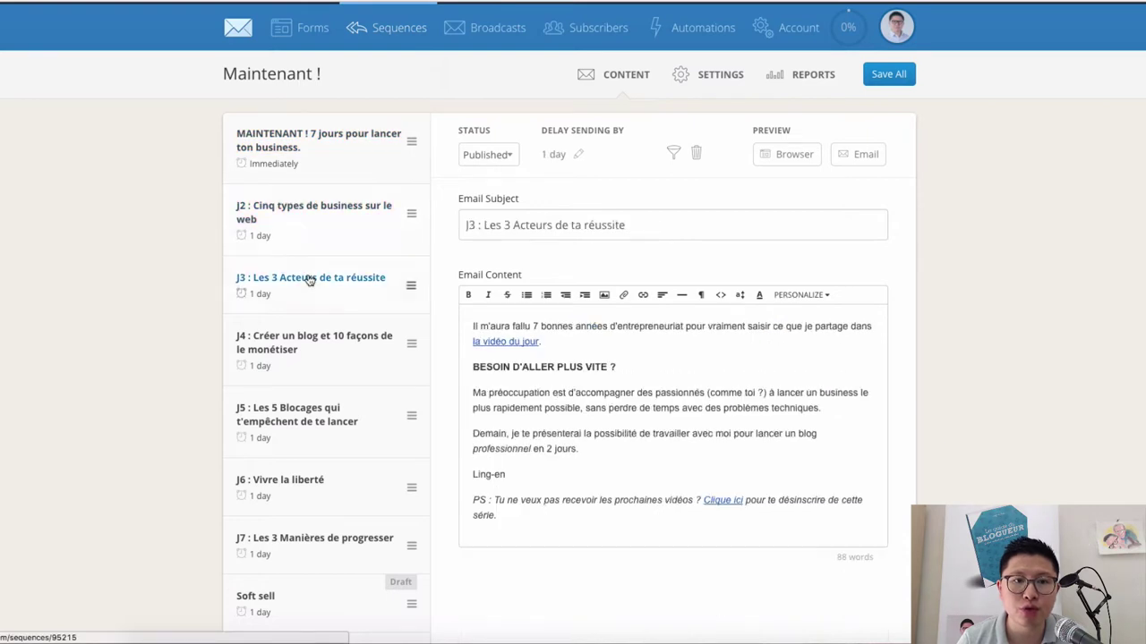
{"action": "left_click", "coordinate": [307, 410]}
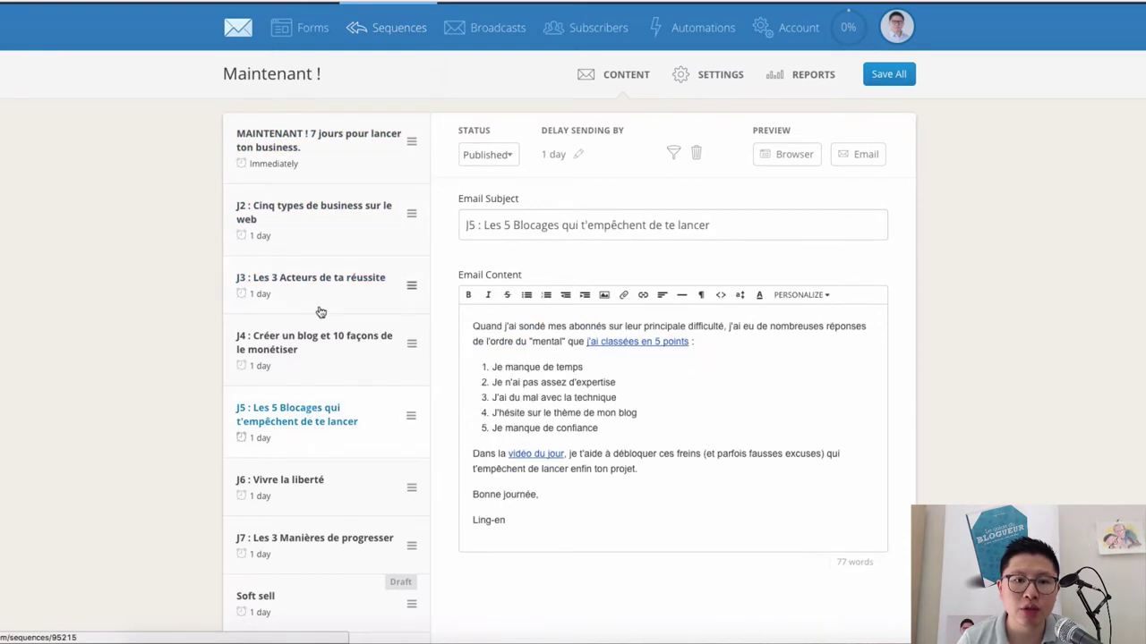
Move the J4 email above J3 in the sequence and return it to its place below J3
{"action": "left_click_drag", "start_coordinate": [411, 338], "coordinate": [421, 299]}
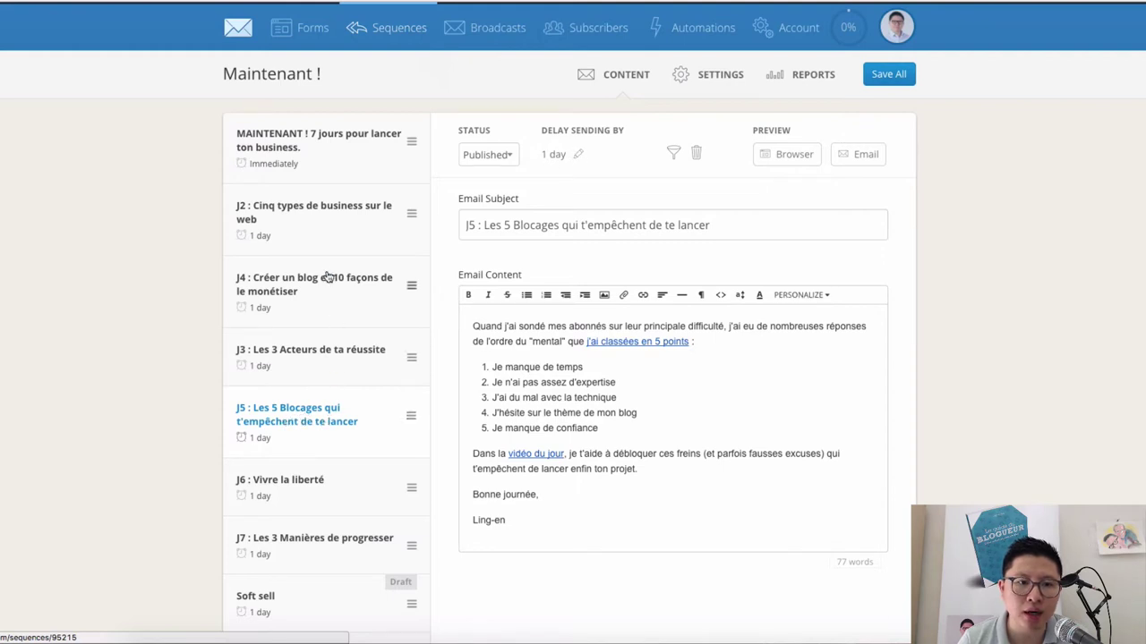
{"action": "left_click_drag", "start_coordinate": [333, 280], "coordinate": [333, 358]}
{"action": "left_click_drag", "start_coordinate": [412, 287], "coordinate": [401, 385]}
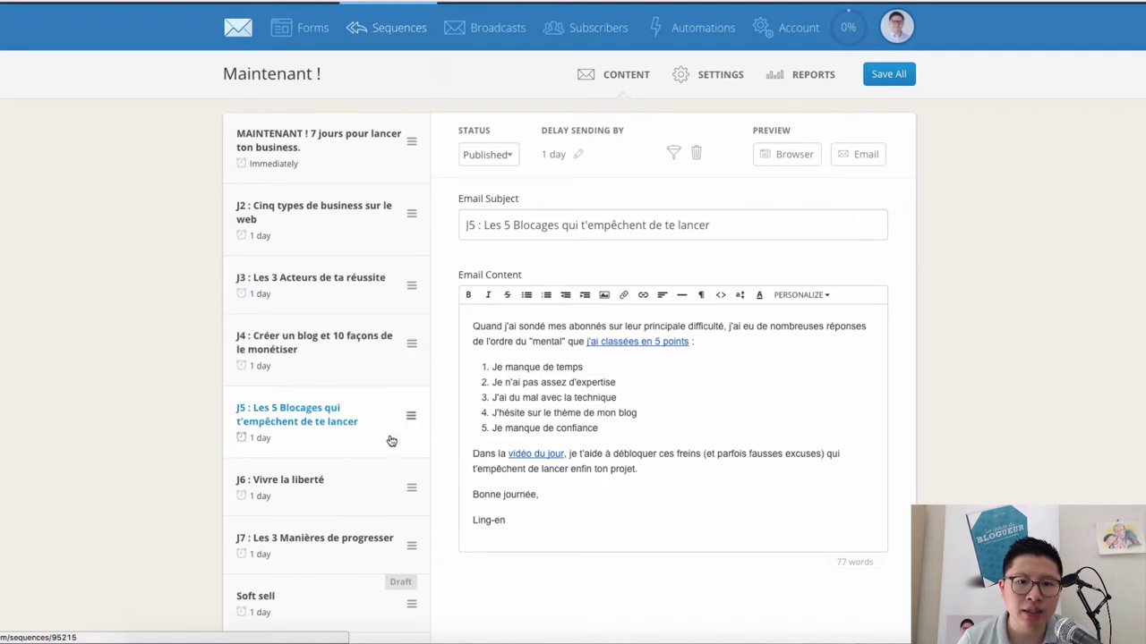
Set the J5 email's sending delay to 4 days after the last email and exclude Sunday from its sending days
{"action": "left_click", "coordinate": [578, 157]}
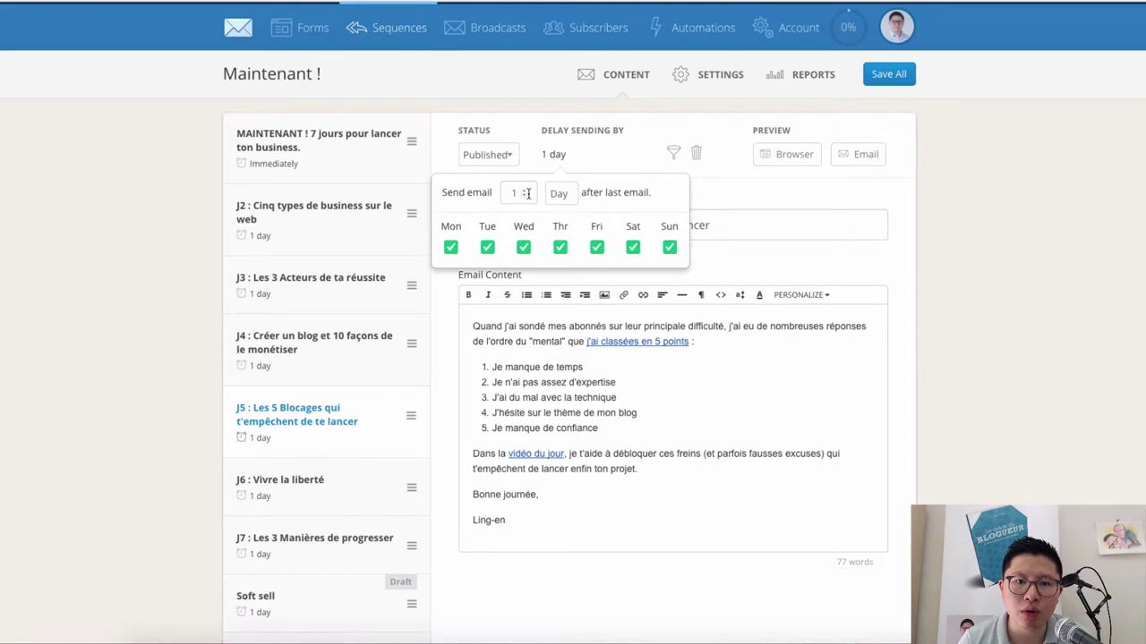
{"action": "key", "text": "BackSpace"}
{"action": "type", "text": "4"}
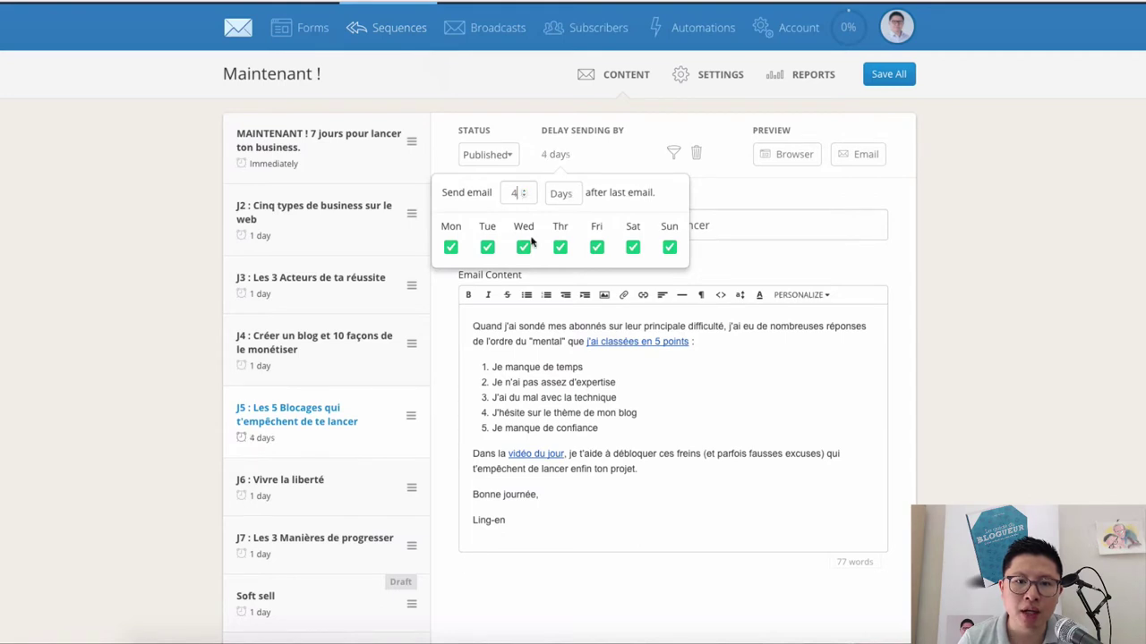
{"action": "left_click", "coordinate": [669, 248]}
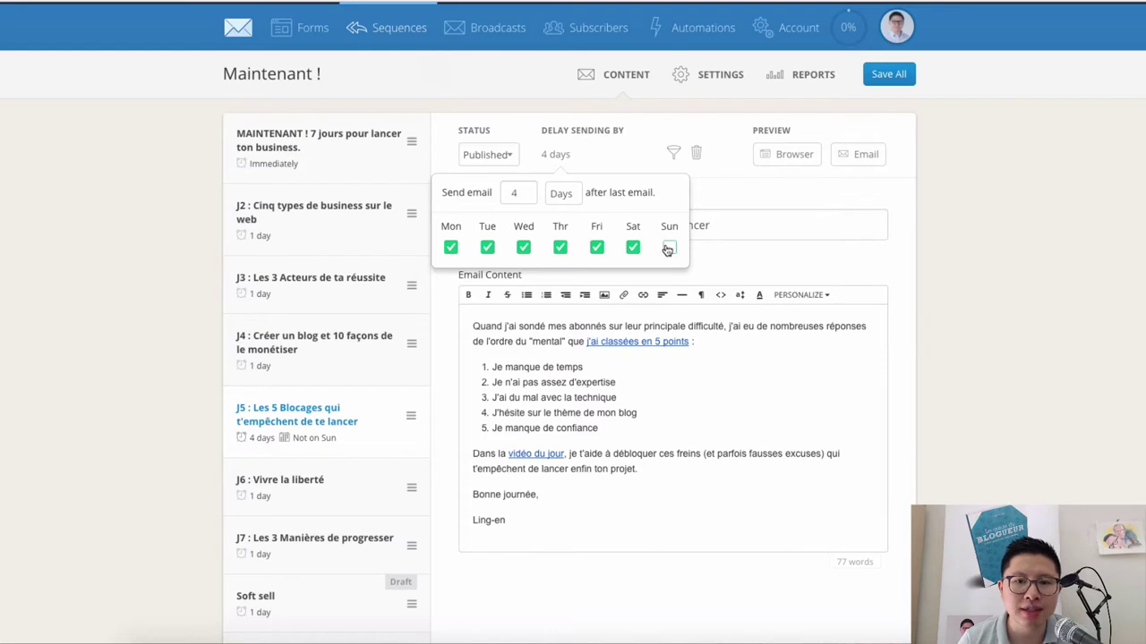
{"action": "left_click", "coordinate": [957, 247]}
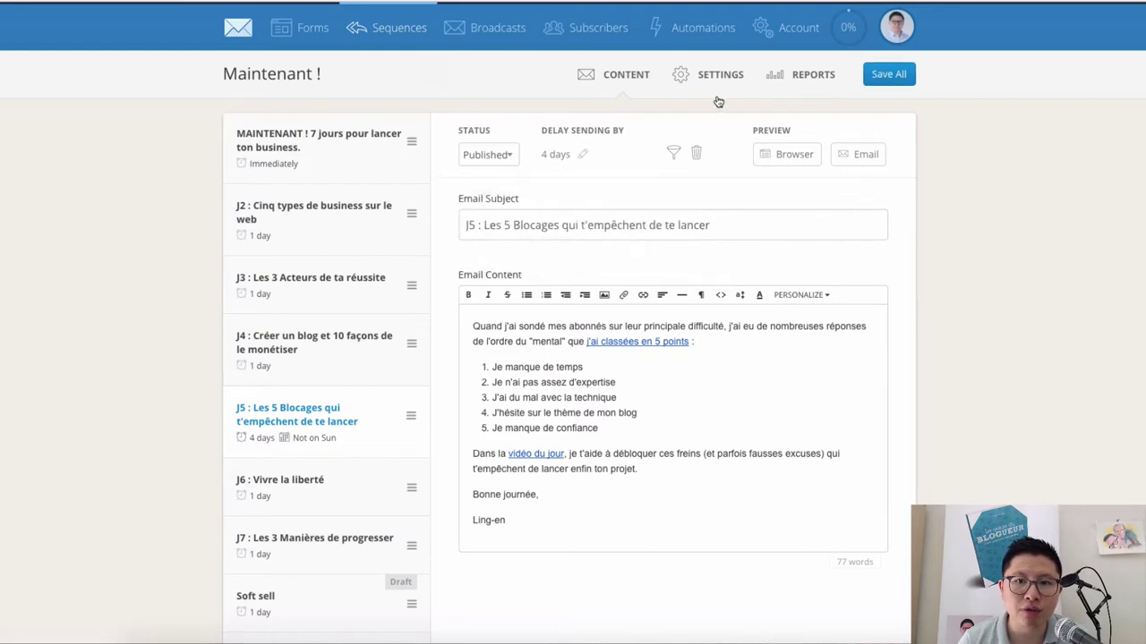
Preview the J5 email of the sequence in the browser
{"action": "scroll", "coordinate": [787, 125], "scroll_direction": "down", "scroll_amount": 1}
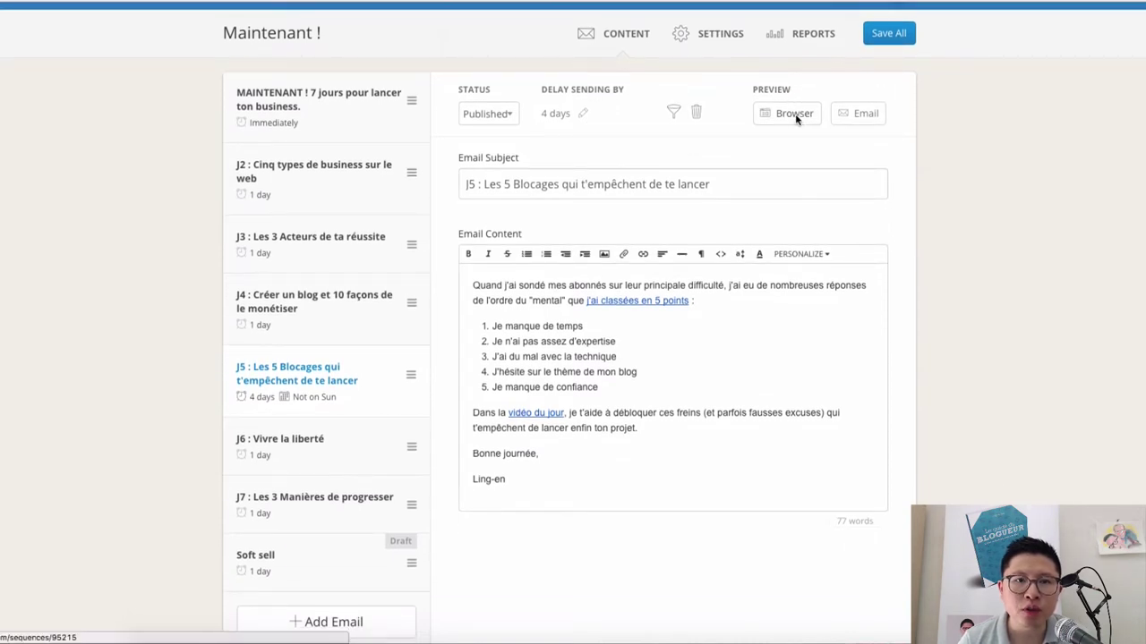
{"action": "left_click", "coordinate": [794, 117]}
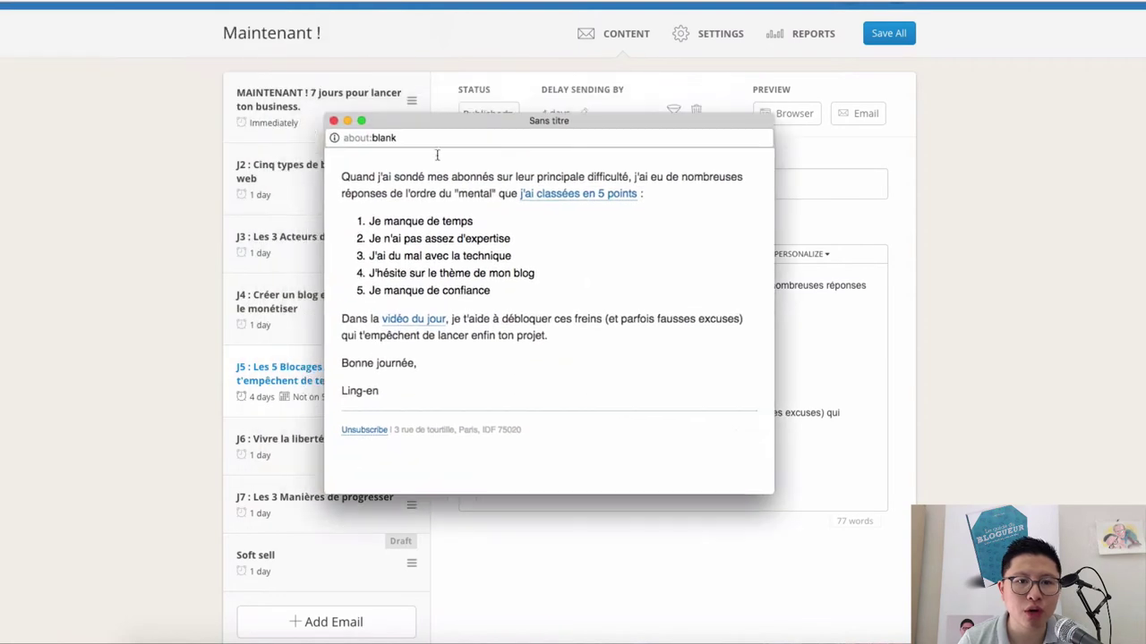
Close the J5 email preview and look over the list of emails in the sequence
{"action": "left_click", "coordinate": [334, 120]}
{"action": "scroll", "coordinate": [185, 195], "scroll_direction": "down", "scroll_amount": 2}
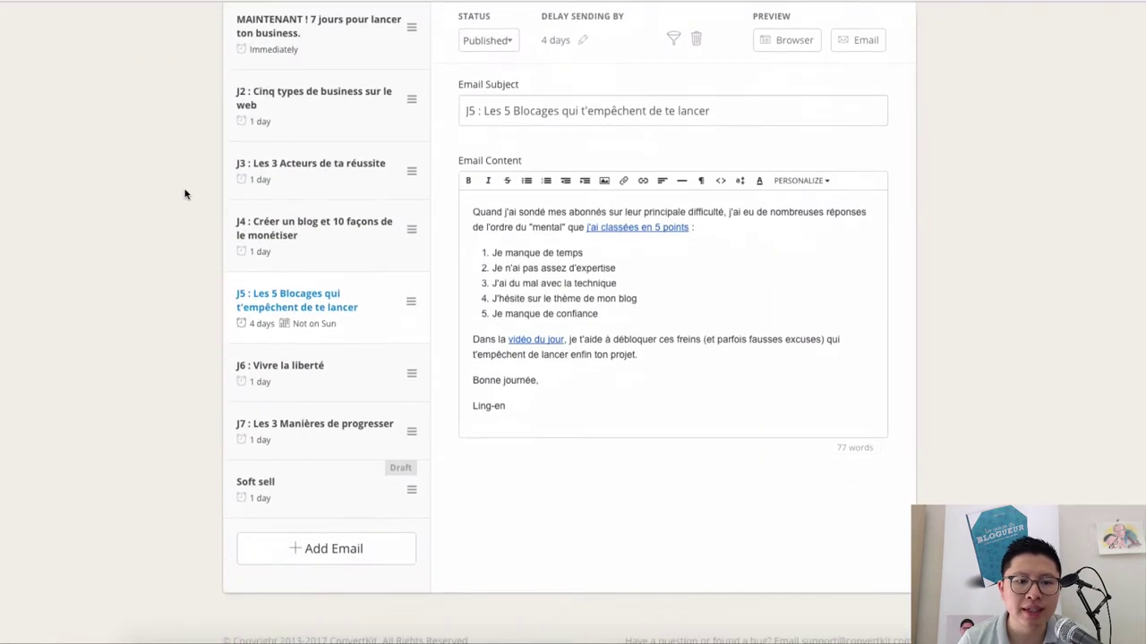
{"action": "scroll", "coordinate": [362, 376], "scroll_direction": "up", "scroll_amount": 3}
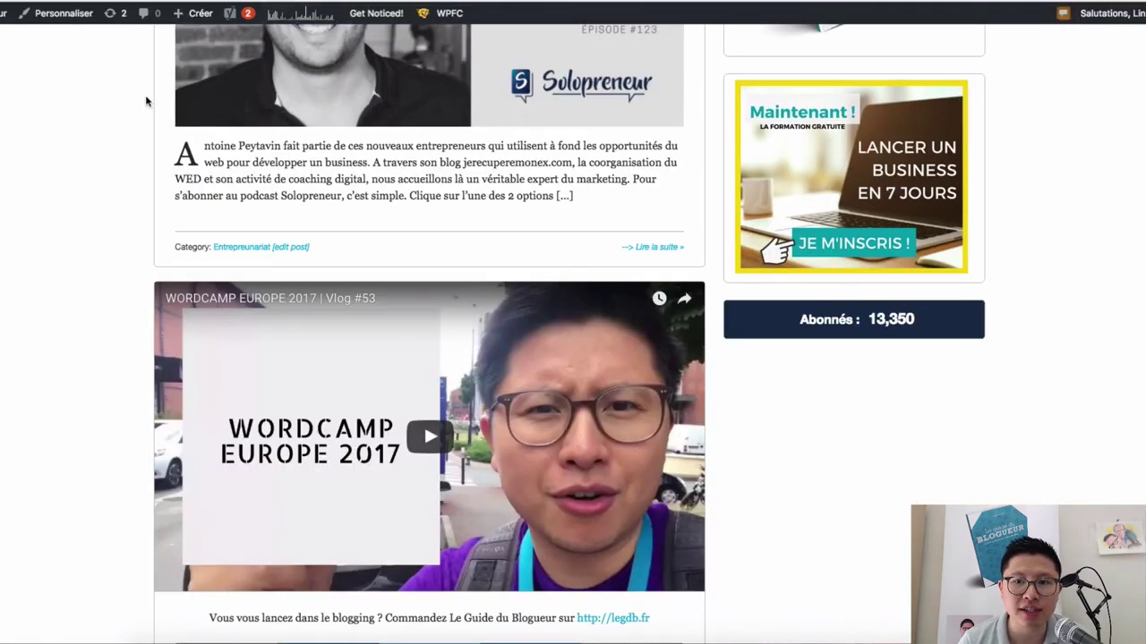
Switch to the Solopreneur blog and open the podcast interview article for episode #123
{"action": "scroll", "coordinate": [147, 100], "scroll_direction": "up", "scroll_amount": 2}
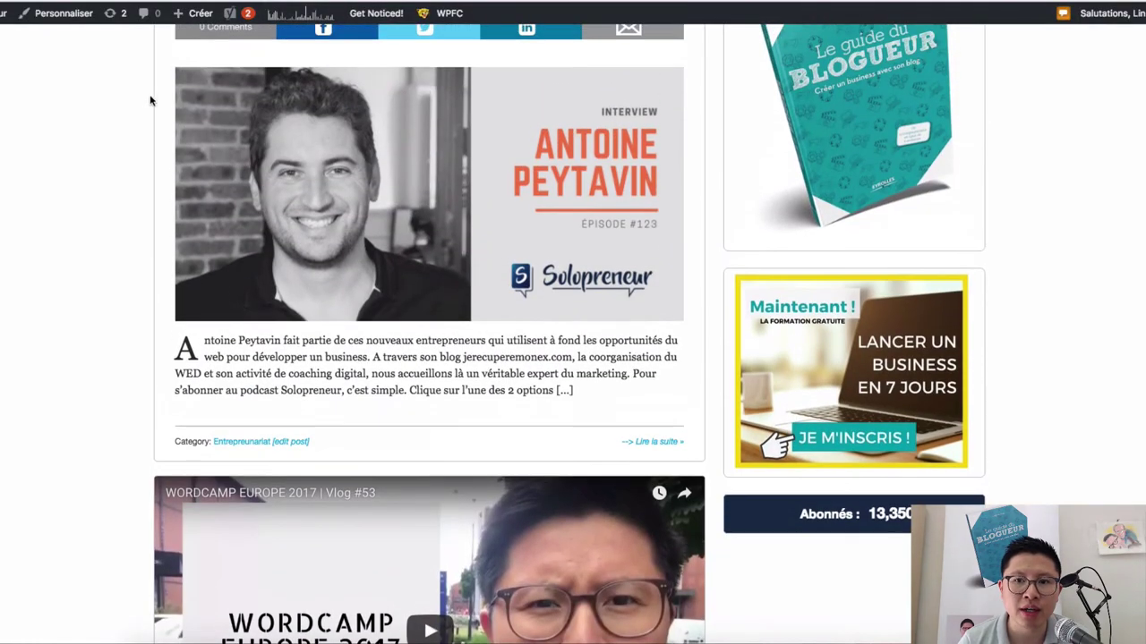
{"action": "left_click", "coordinate": [889, 338]}
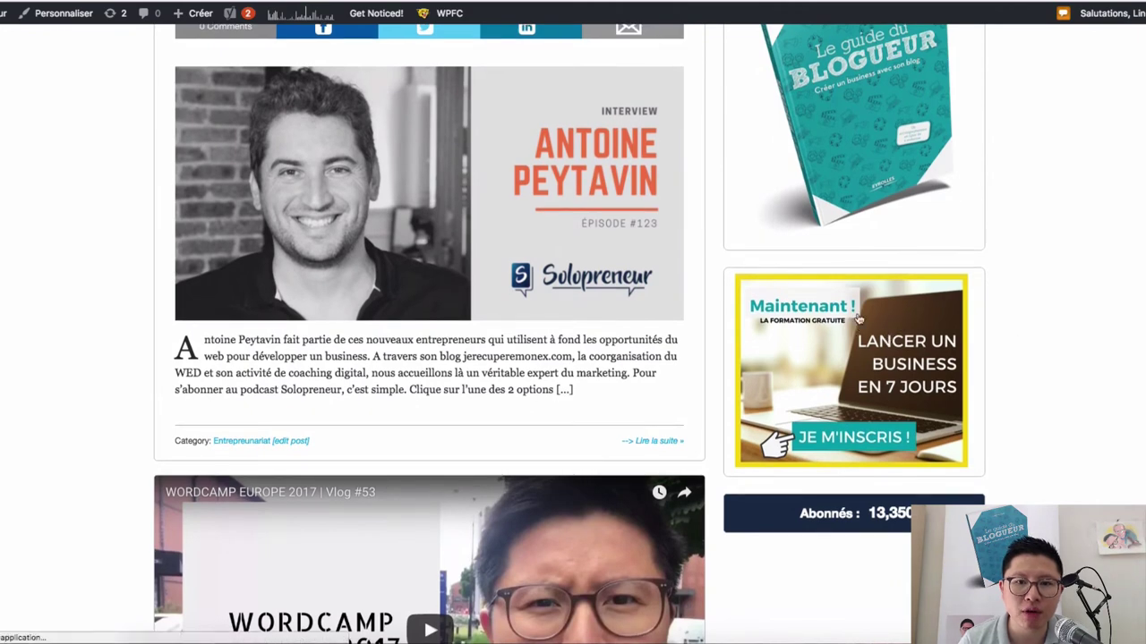
{"action": "left_click", "coordinate": [554, 258]}
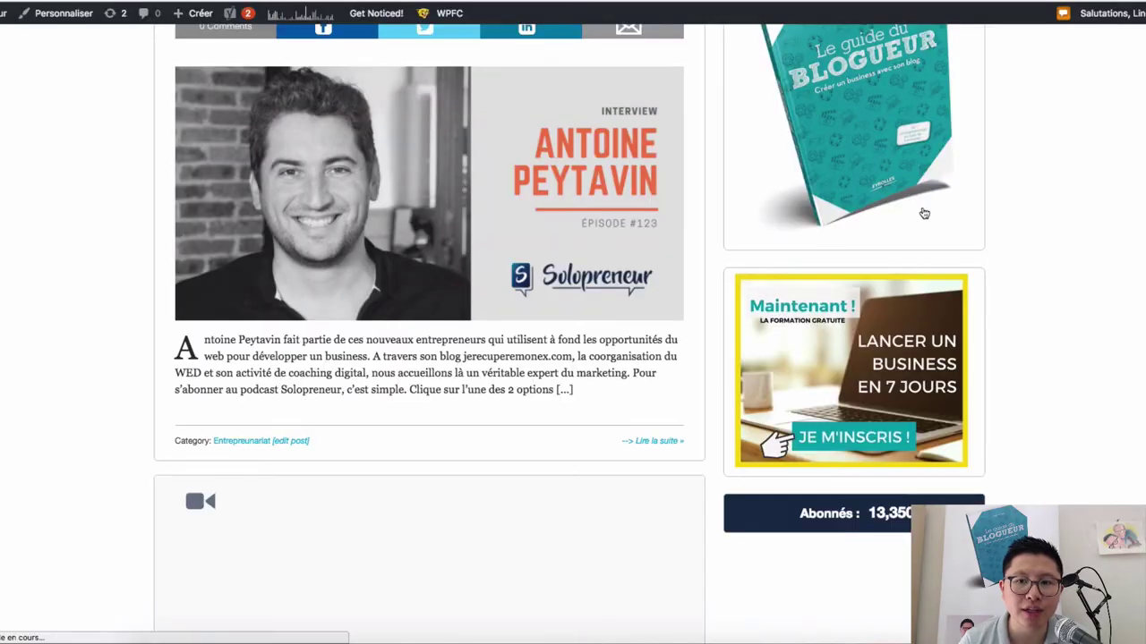
Examine the "Lance ton Business !" sign-up form at the end of the article, including its email field and tagline
{"action": "scroll", "coordinate": [860, 295], "scroll_direction": "up", "scroll_amount": 3}
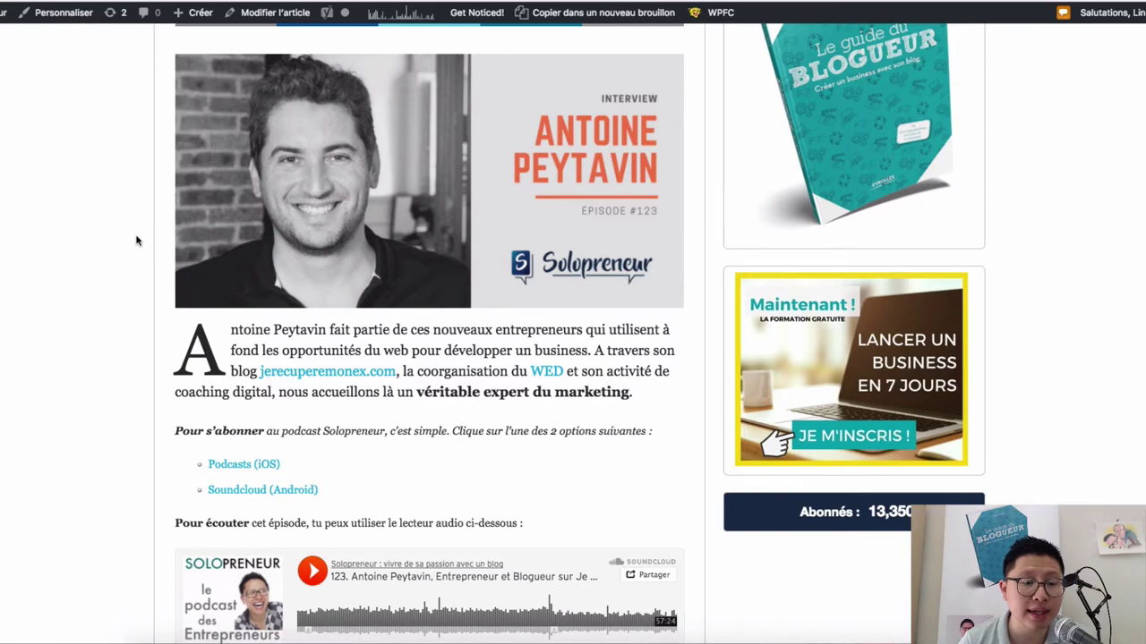
{"action": "scroll", "coordinate": [118, 234], "scroll_direction": "down", "scroll_amount": 2}
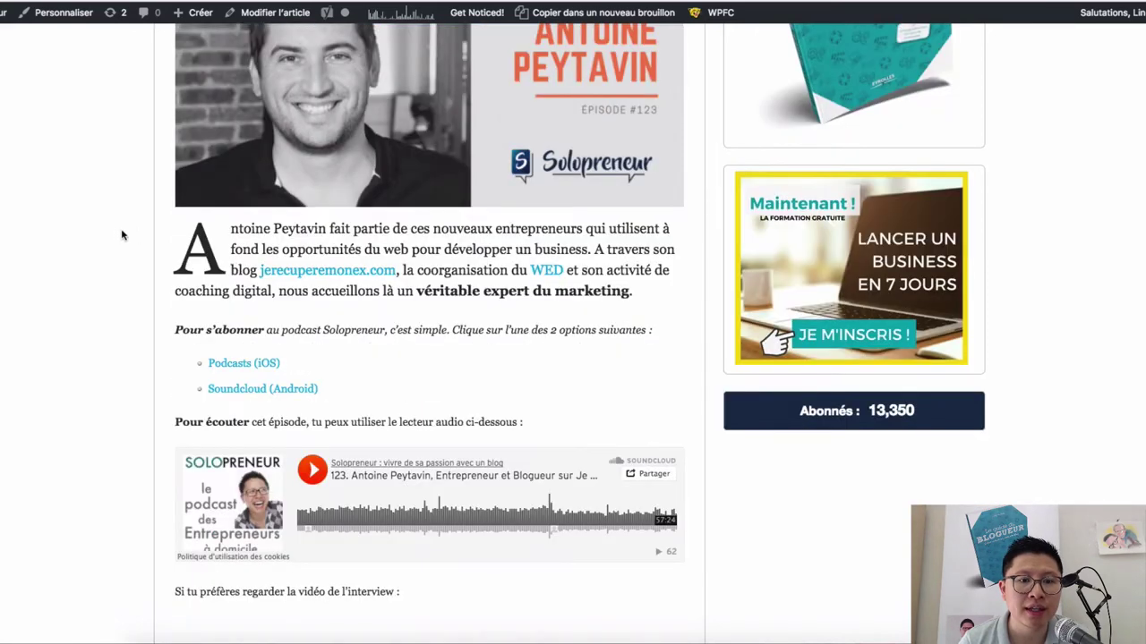
{"action": "scroll", "coordinate": [123, 234], "scroll_direction": "down", "scroll_amount": 1}
{"action": "scroll", "coordinate": [122, 234], "scroll_direction": "down", "scroll_amount": 10}
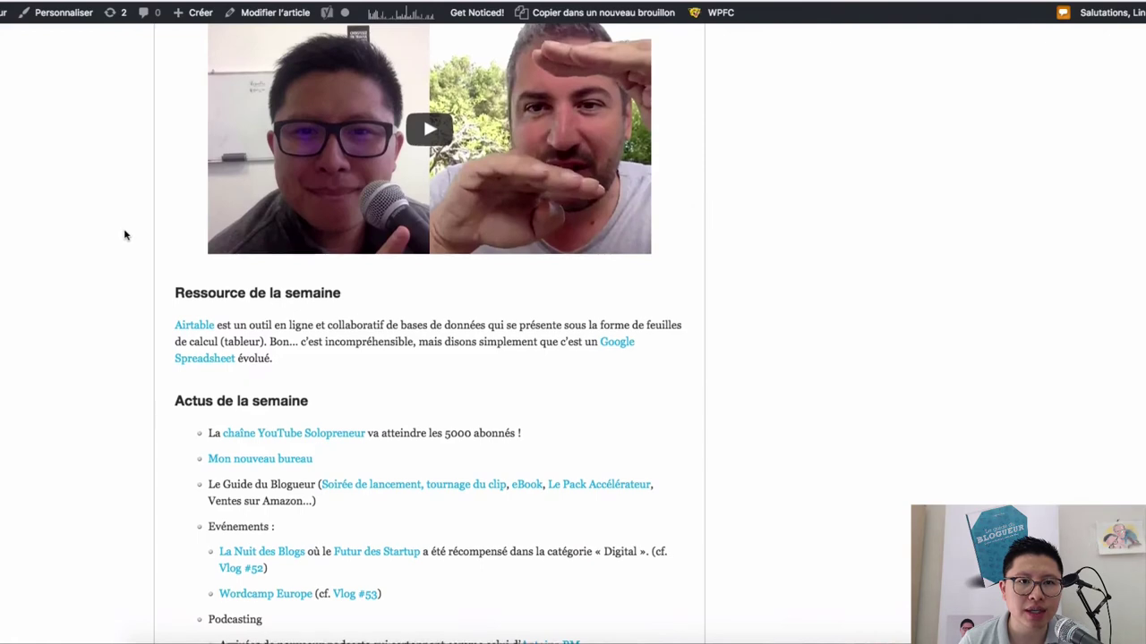
{"action": "scroll", "coordinate": [123, 232], "scroll_direction": "down", "scroll_amount": 15}
{"action": "scroll", "coordinate": [122, 232], "scroll_direction": "up", "scroll_amount": 2}
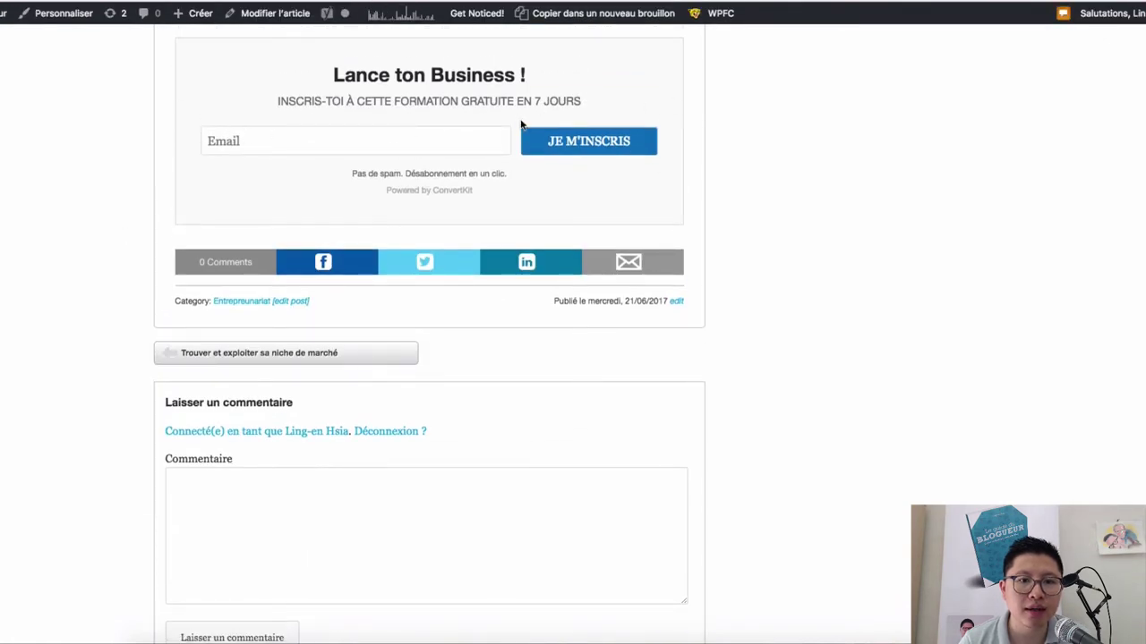
{"action": "left_click", "coordinate": [374, 140]}
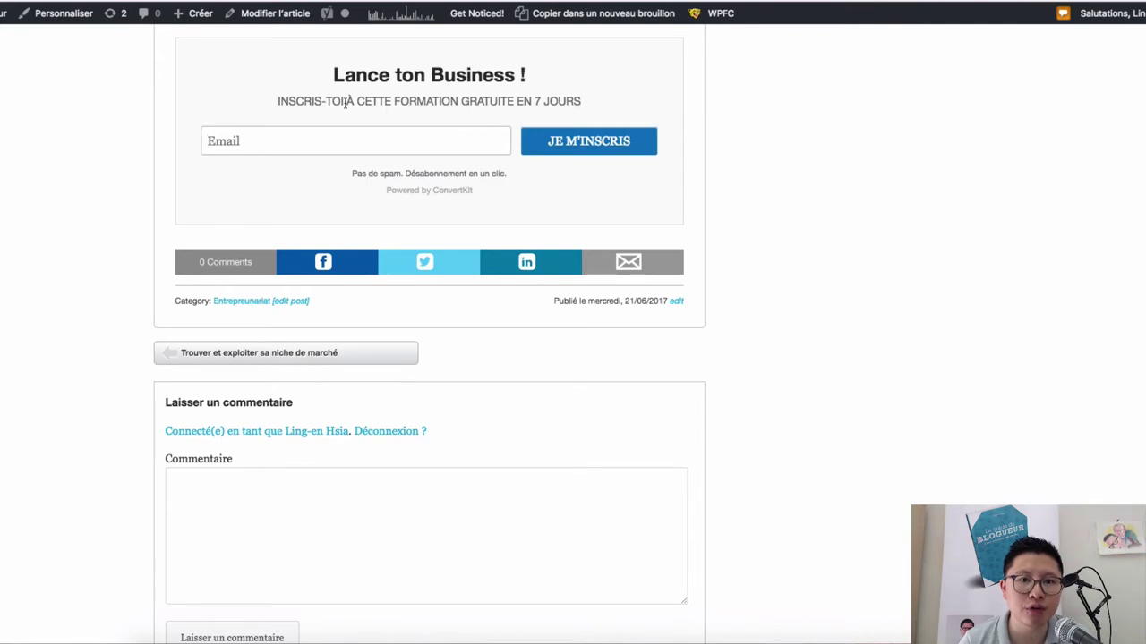
{"action": "left_click_drag", "start_coordinate": [345, 101], "coordinate": [596, 98]}
{"action": "left_click", "coordinate": [503, 101]}
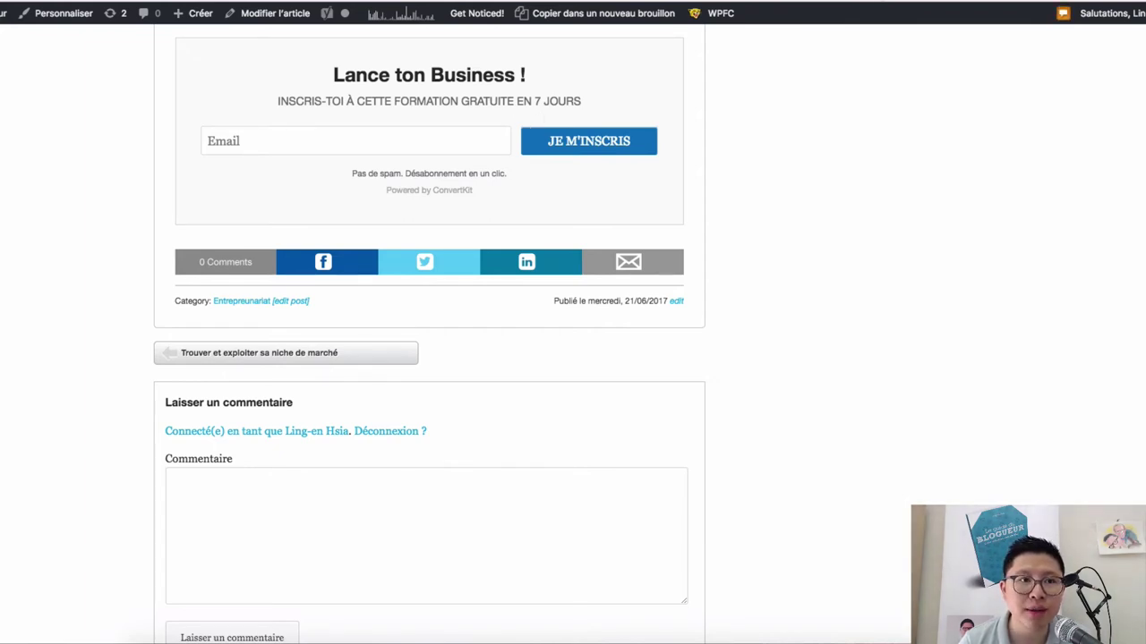
{"action": "scroll", "coordinate": [440, 101], "scroll_direction": "up", "scroll_amount": 5}
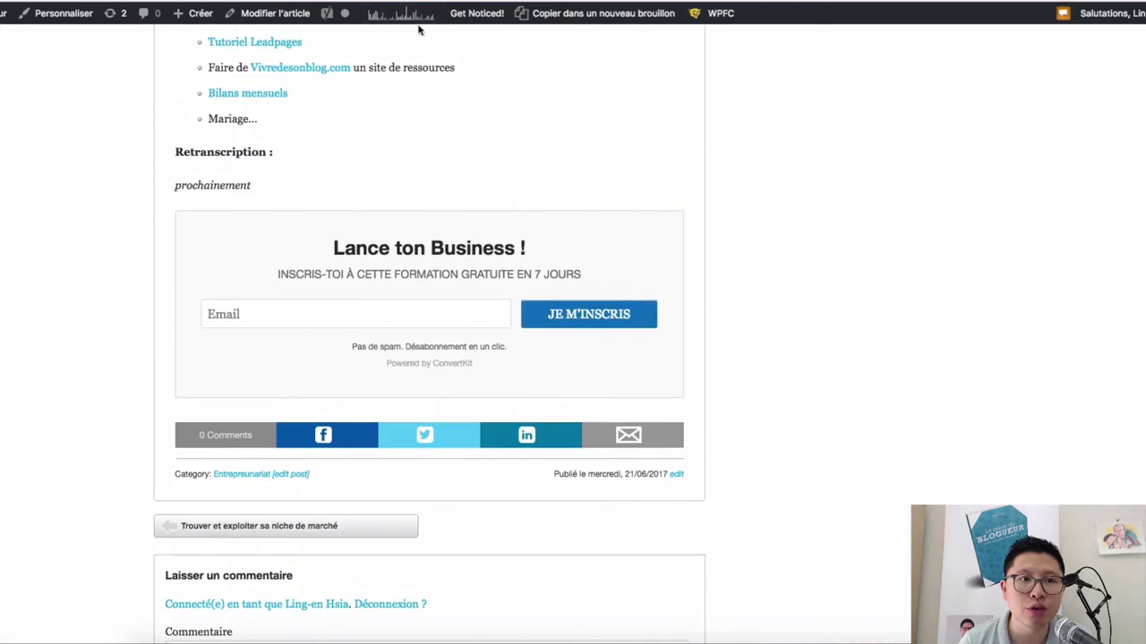
Open the blog's WordPress dashboard and look through its administration options
{"action": "mouse_move", "coordinate": [7, 13]}
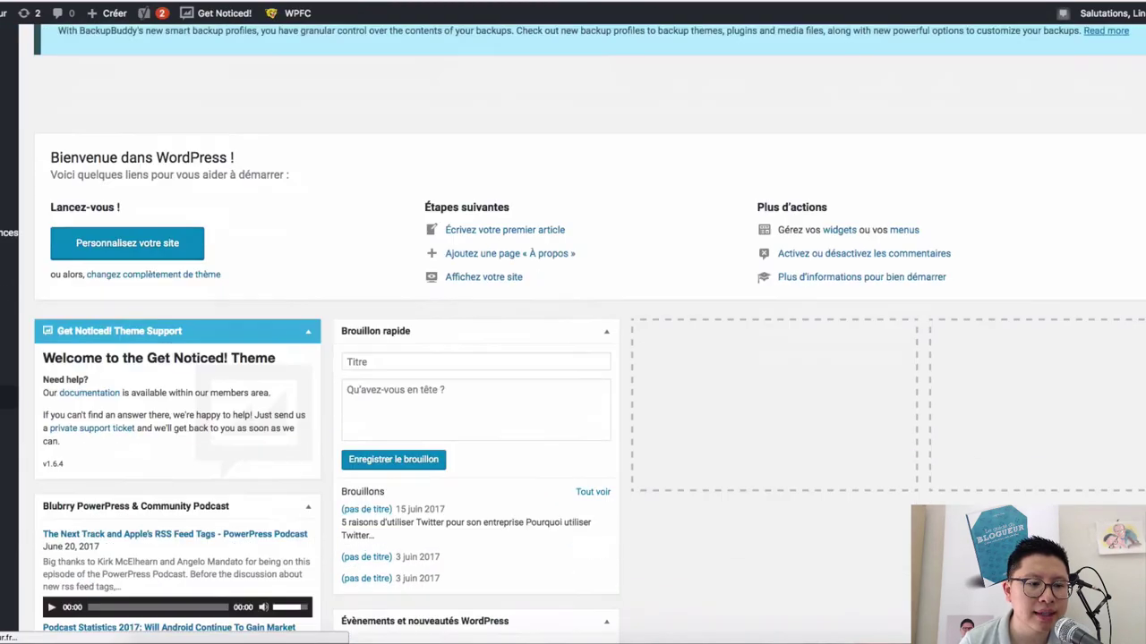
{"action": "scroll", "coordinate": [573, 358], "scroll_direction": "down", "scroll_amount": 2}
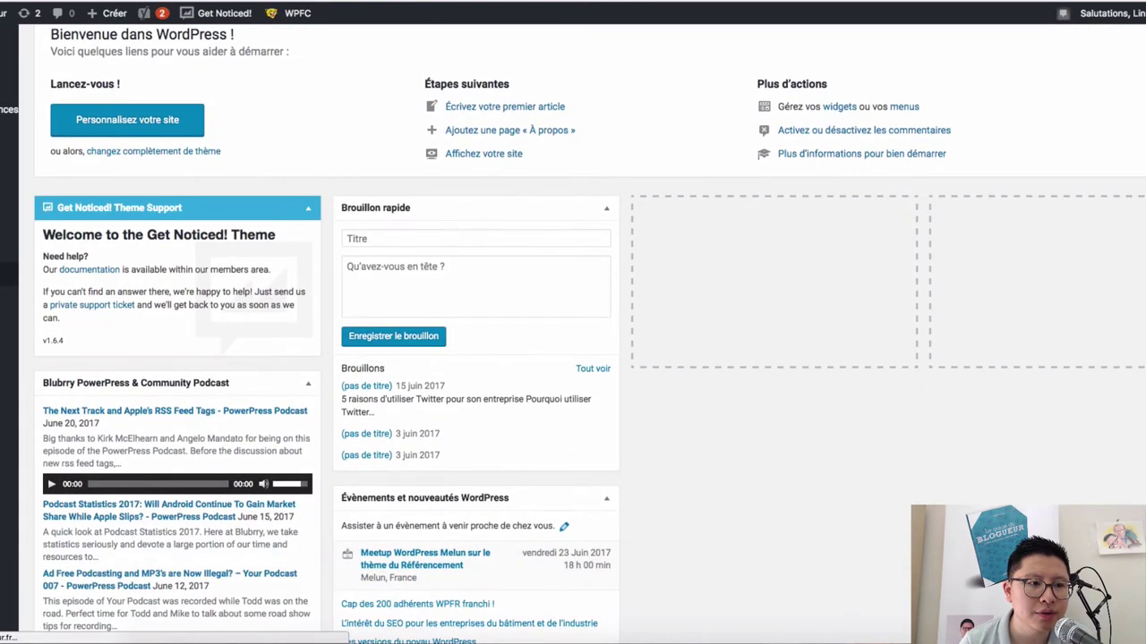
{"action": "mouse_move", "coordinate": [9, 486]}
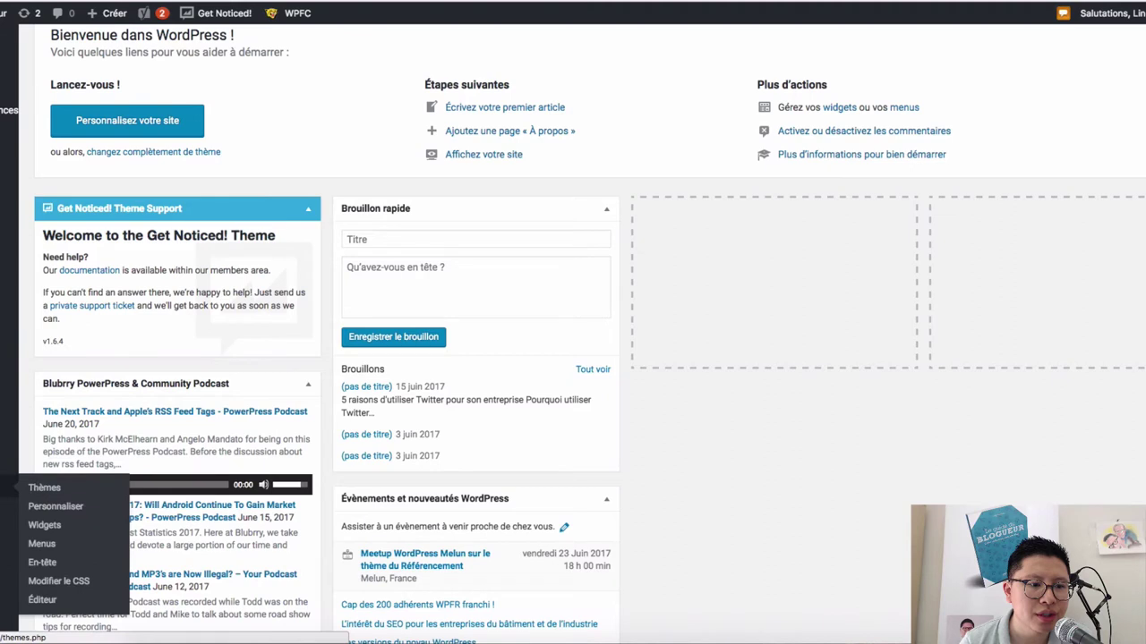
{"action": "mouse_move", "coordinate": [9, 580]}
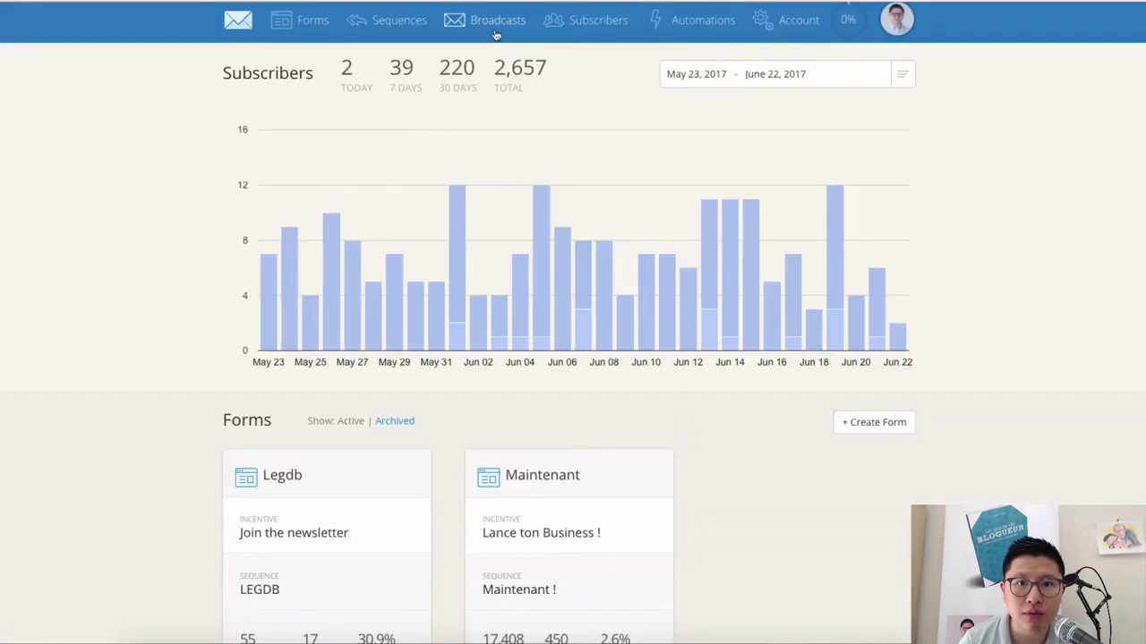
Switch to ConvertKit and create a landing page from the "How to build an audience and launch a profitable course" template
{"action": "left_click", "coordinate": [300, 27]}
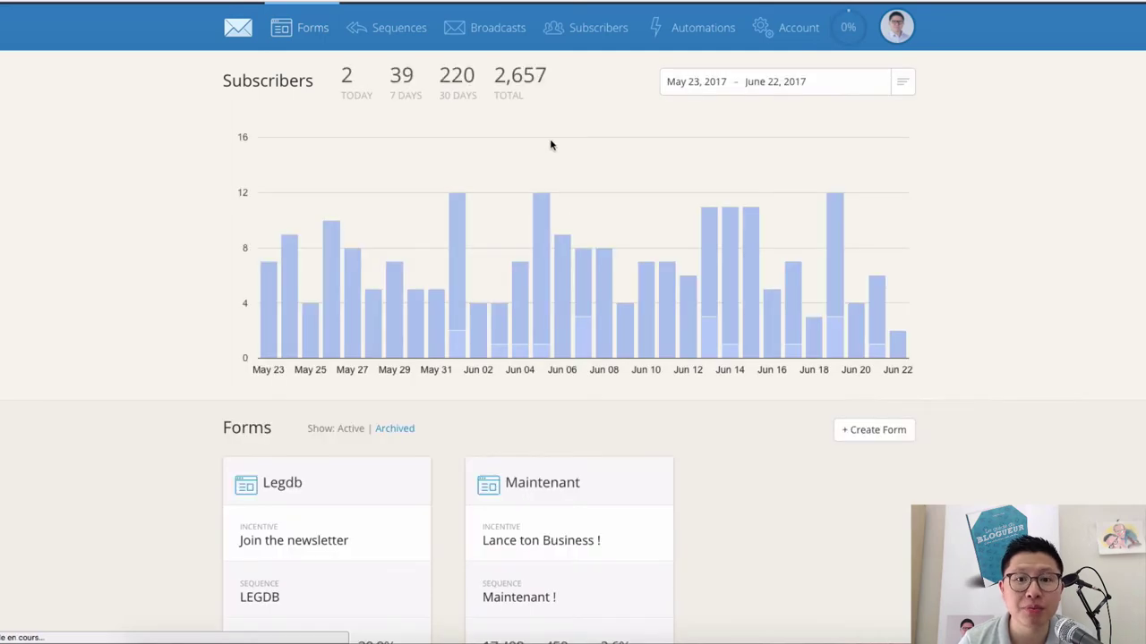
{"action": "left_click", "coordinate": [859, 436]}
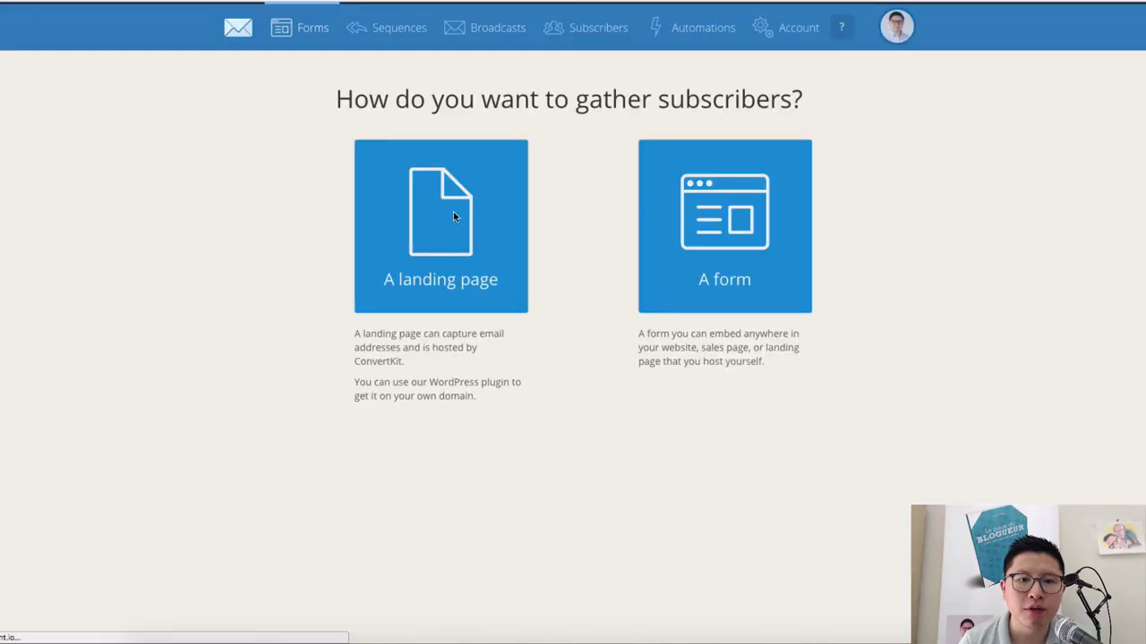
{"action": "left_click", "coordinate": [438, 230]}
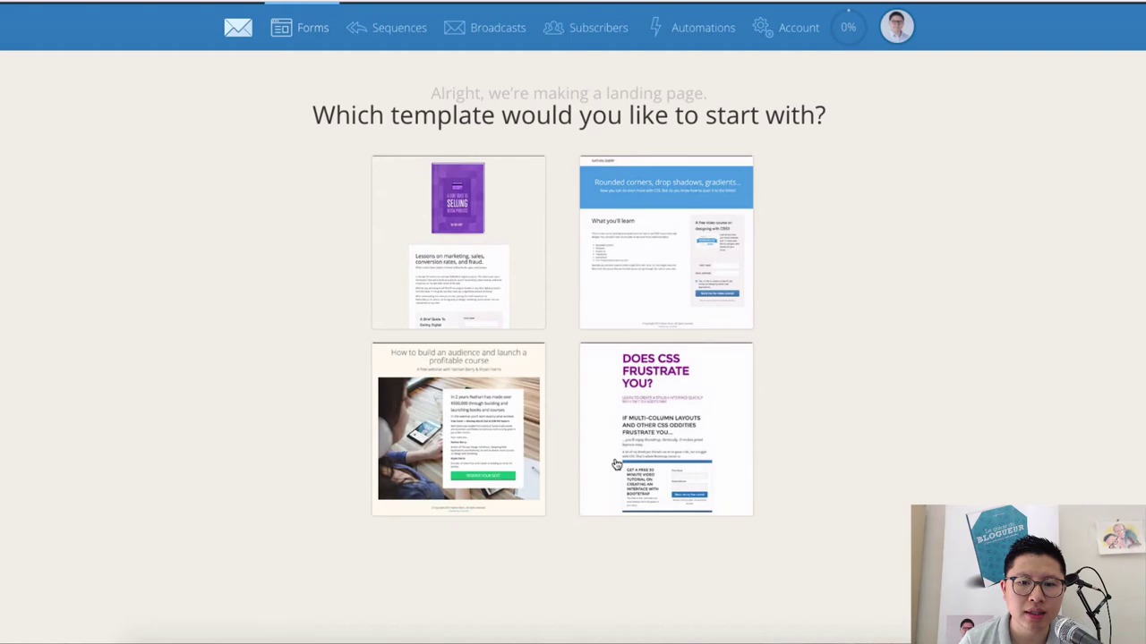
{"action": "left_click", "coordinate": [497, 425]}
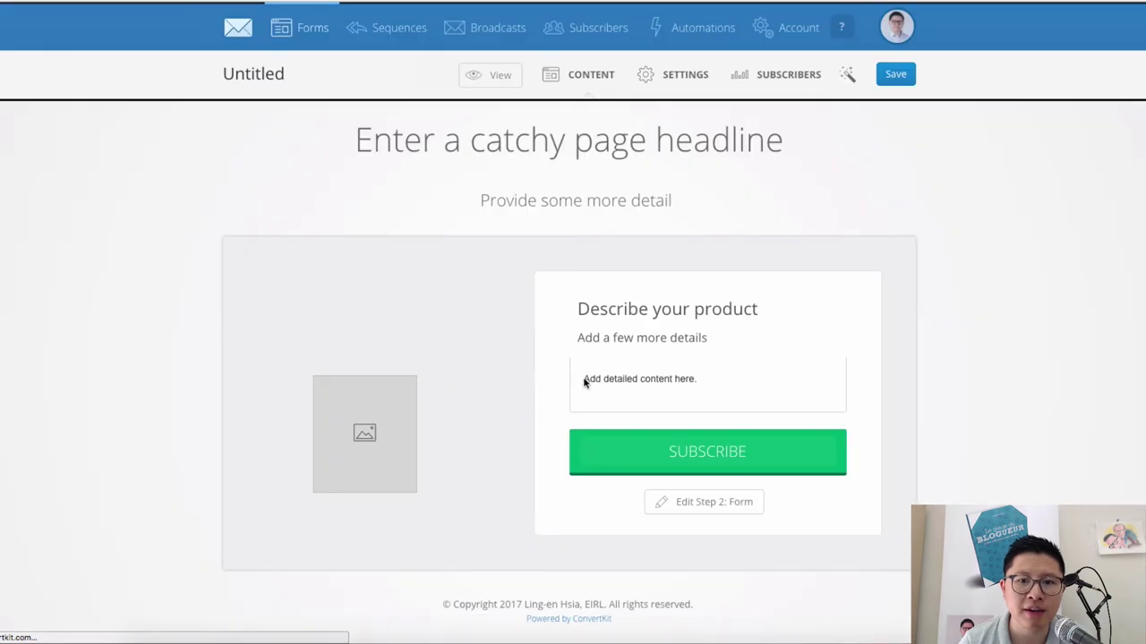
Try adding test text to the landing page's "Describe your product" heading and return to the forms overview
{"action": "scroll", "coordinate": [461, 295], "scroll_direction": "down", "scroll_amount": 2}
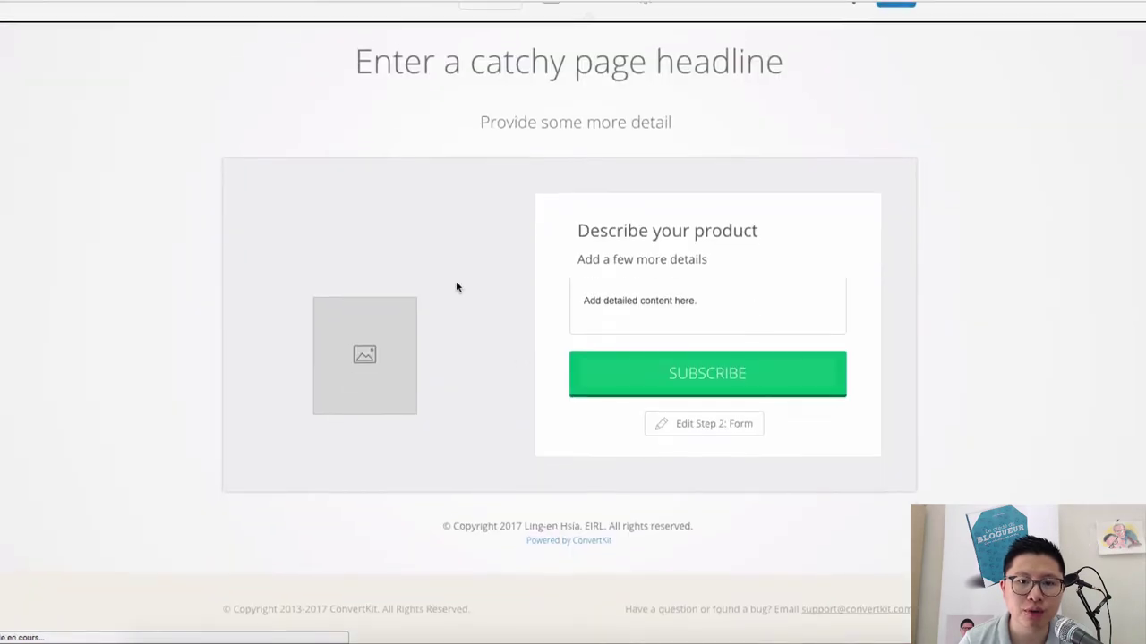
{"action": "left_click", "coordinate": [650, 246]}
{"action": "type", "text": "zdaezae"}
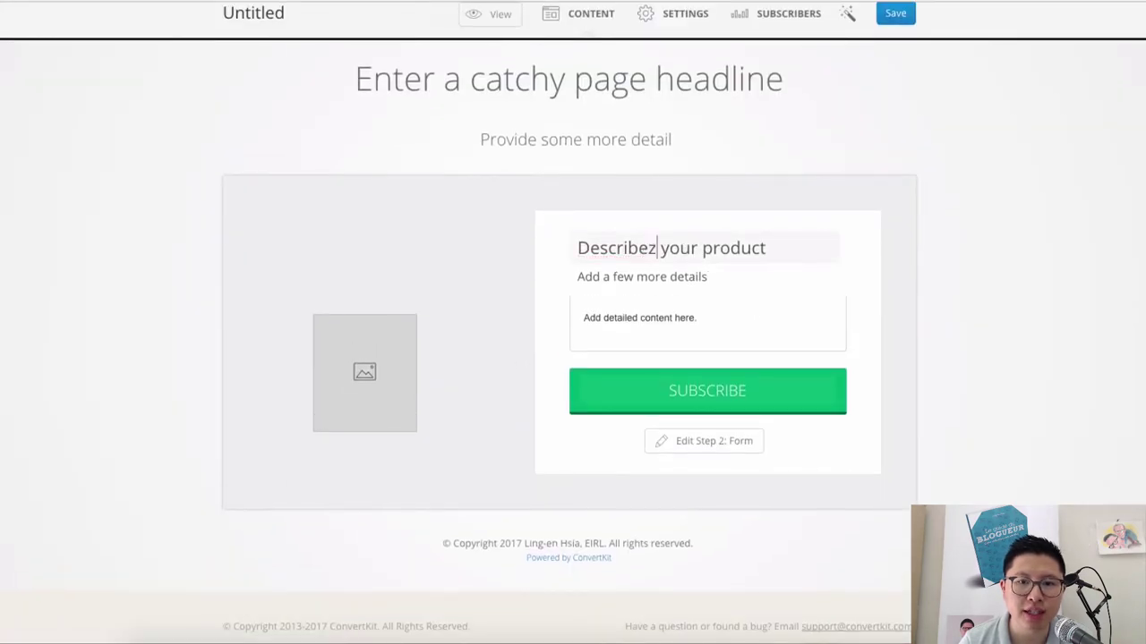
{"action": "scroll", "coordinate": [603, 253], "scroll_direction": "up", "scroll_amount": 2}
{"action": "left_click", "coordinate": [309, 27]}
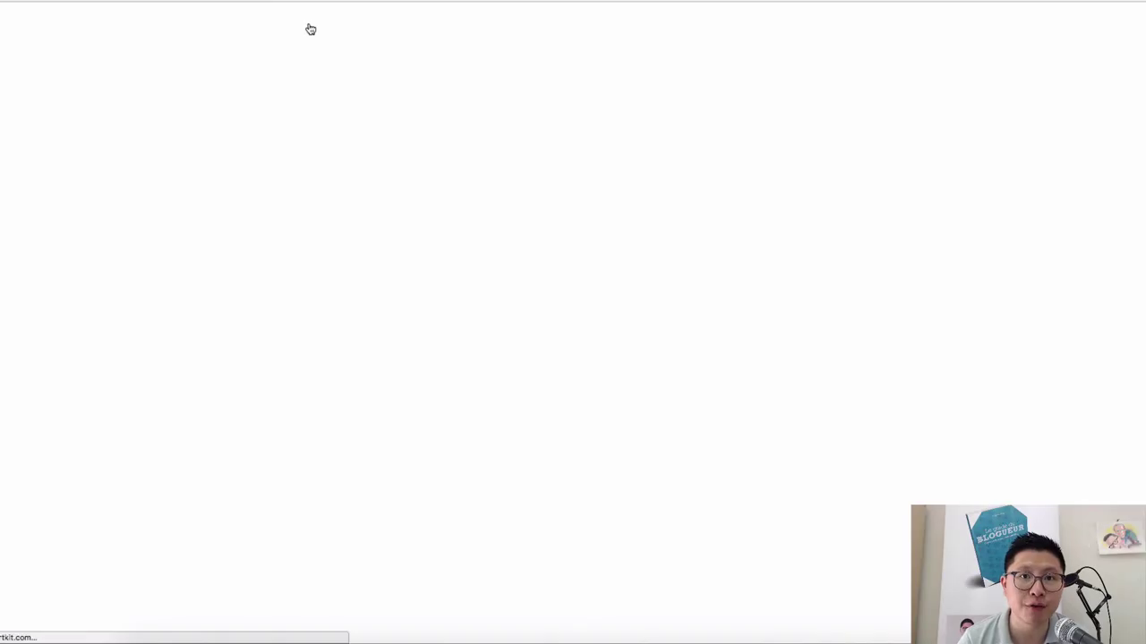
Create an embeddable form from the two-column style with an image and first name and email fields
{"action": "scroll", "coordinate": [936, 307], "scroll_direction": "down", "scroll_amount": 3}
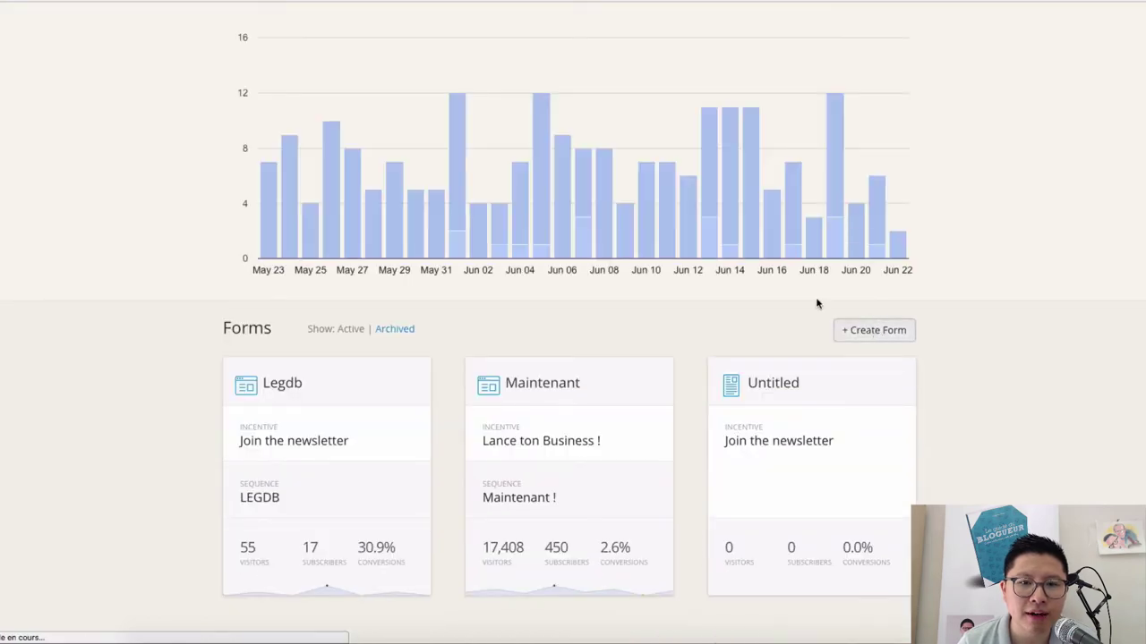
{"action": "left_click", "coordinate": [876, 333]}
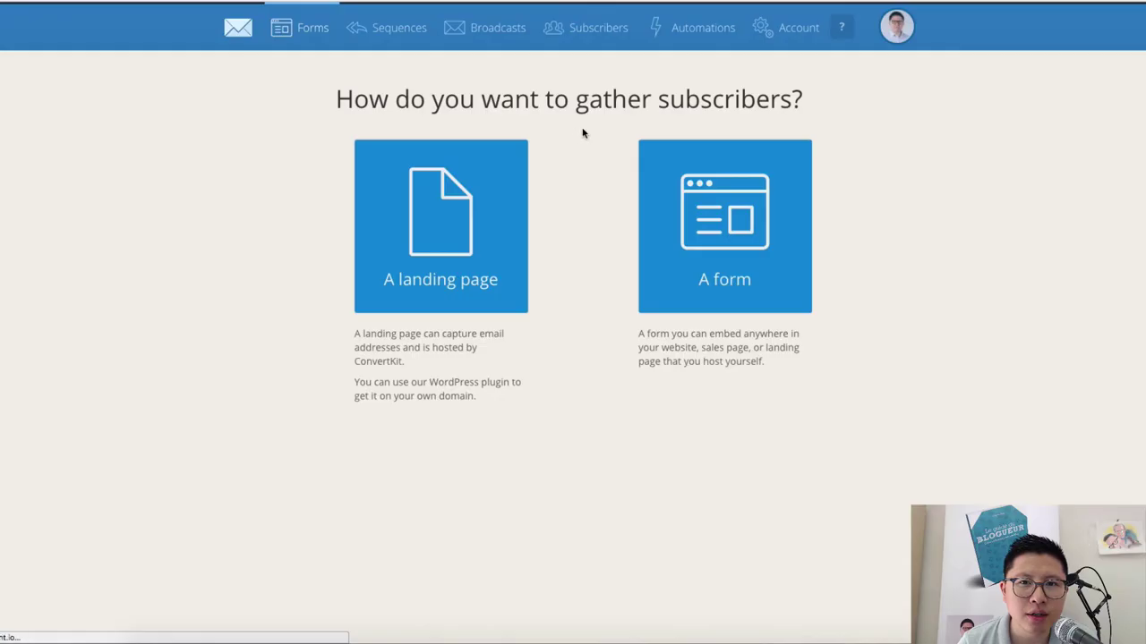
{"action": "left_click", "coordinate": [702, 191]}
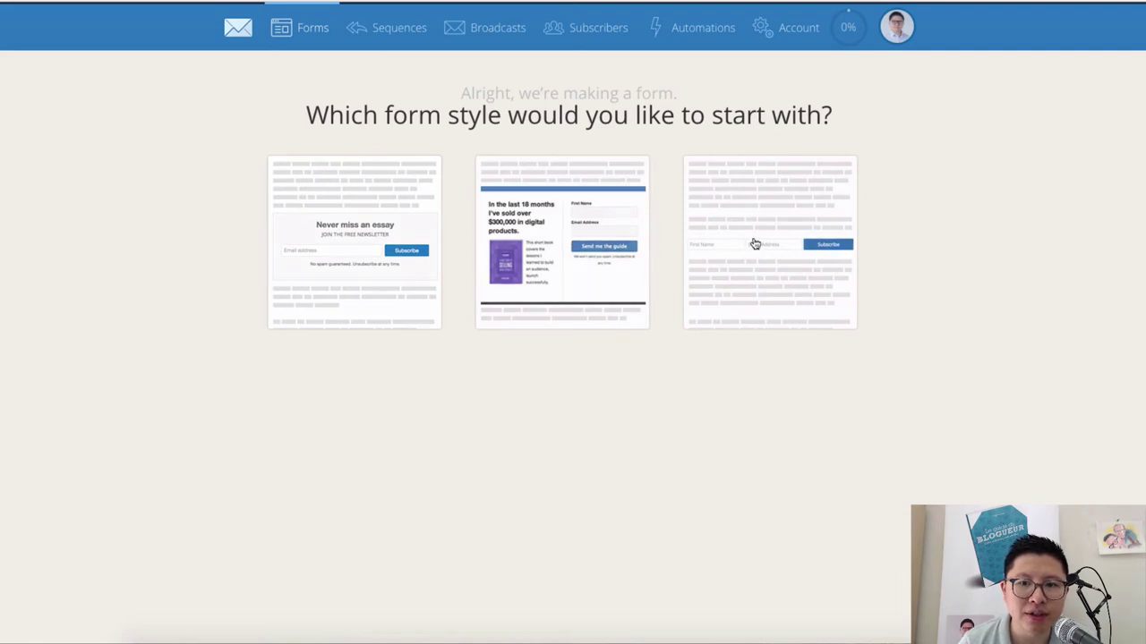
{"action": "left_click", "coordinate": [591, 248]}
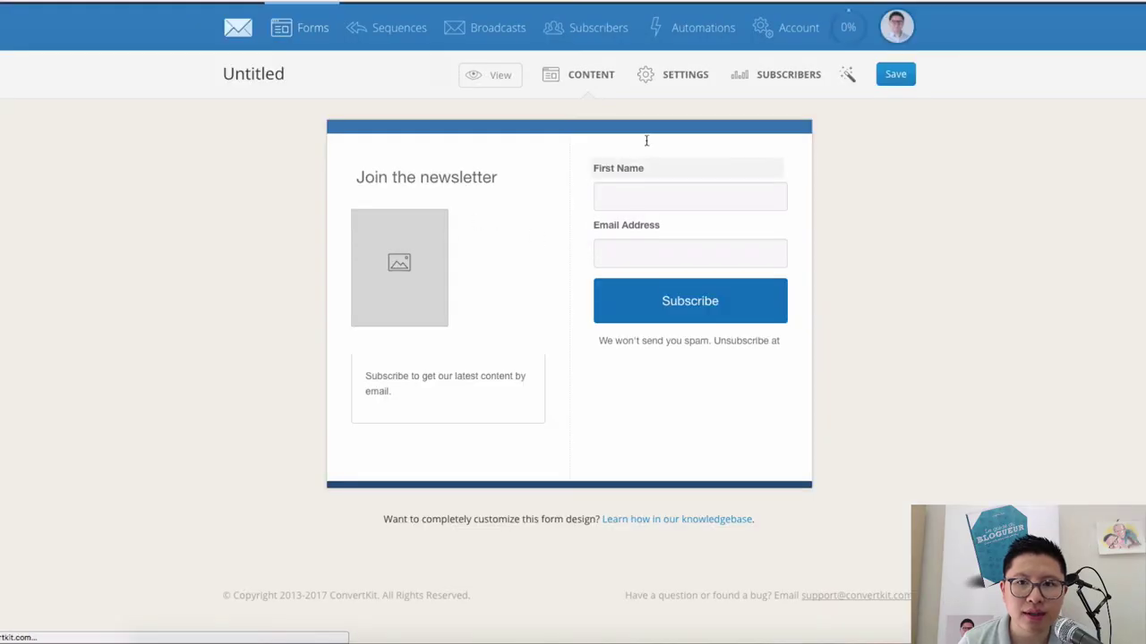
In the new form's settings, change the incentive email's confirmation button text to "JE CONFIRME"
{"action": "left_click", "coordinate": [677, 80]}
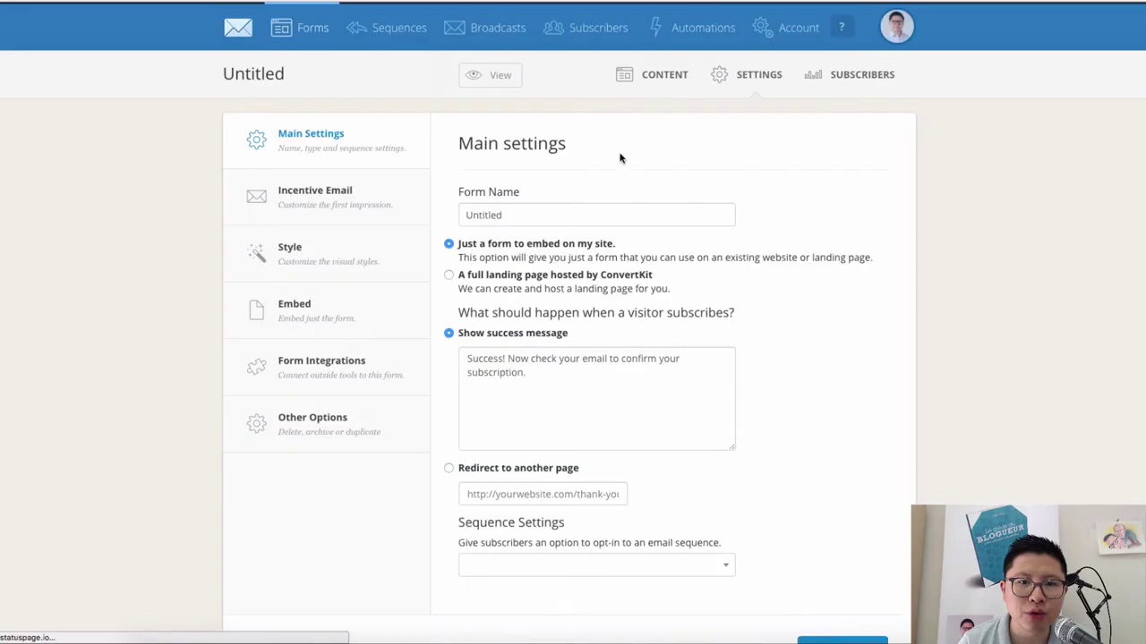
{"action": "scroll", "coordinate": [448, 175], "scroll_direction": "down", "scroll_amount": 3}
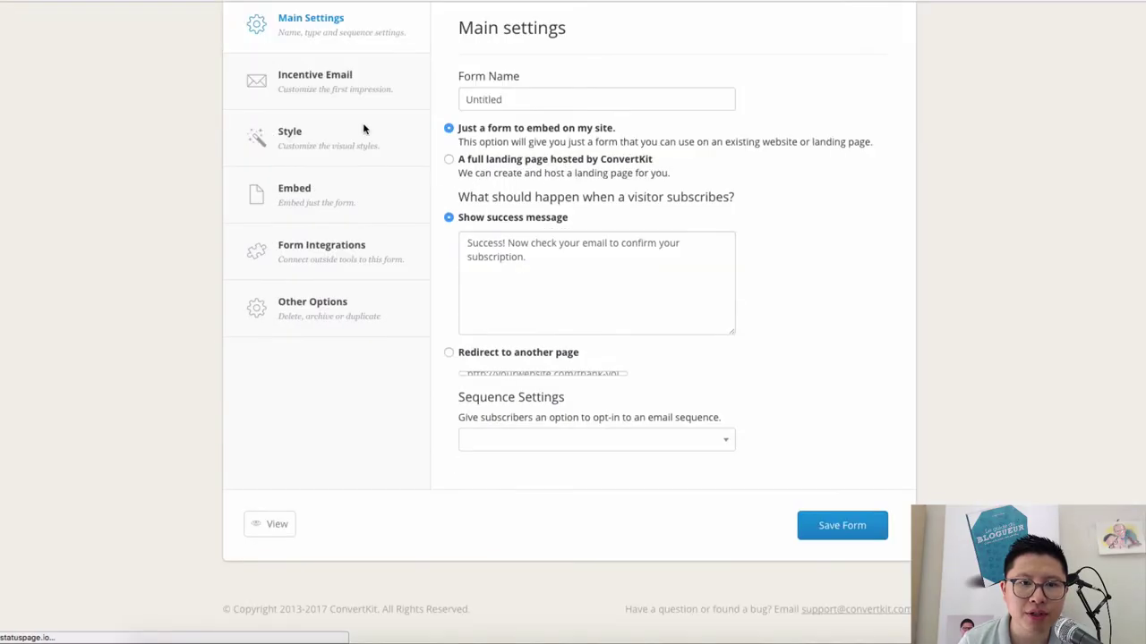
{"action": "left_click", "coordinate": [333, 93]}
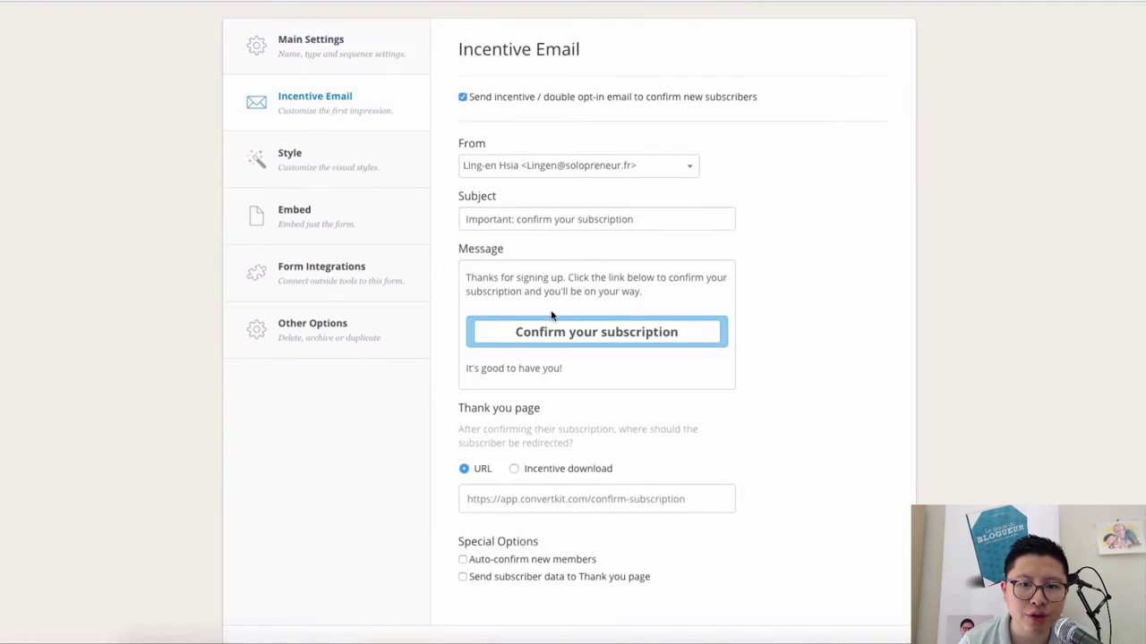
{"action": "left_click", "coordinate": [514, 330]}
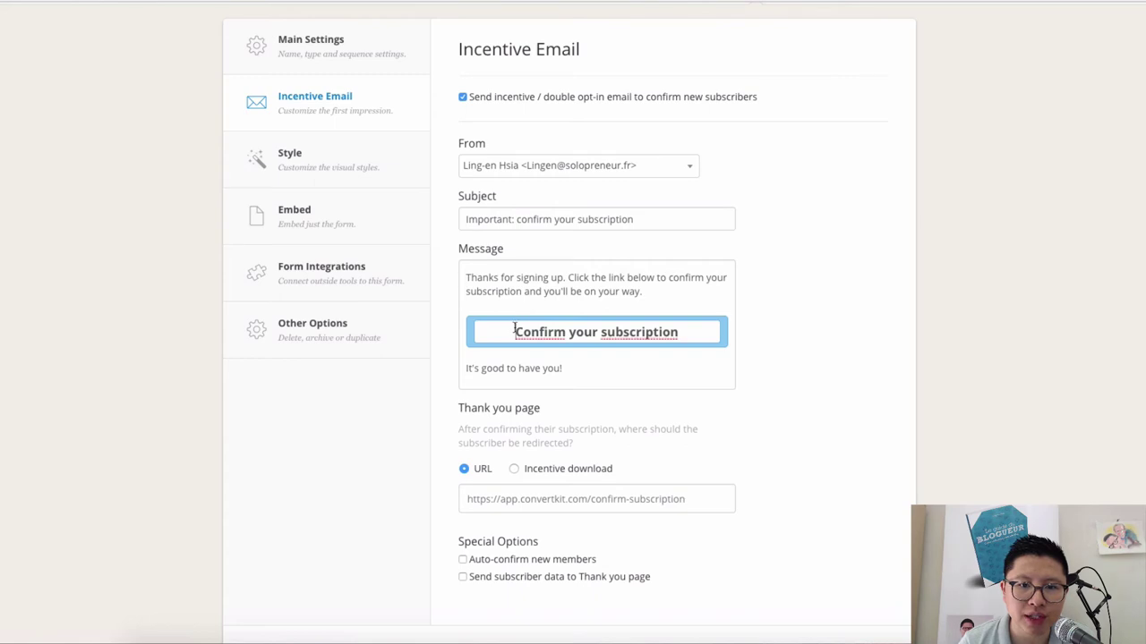
{"action": "left_click", "coordinate": [697, 336], "text": "shift"}
{"action": "type", "text": "JE CONFIRME"}
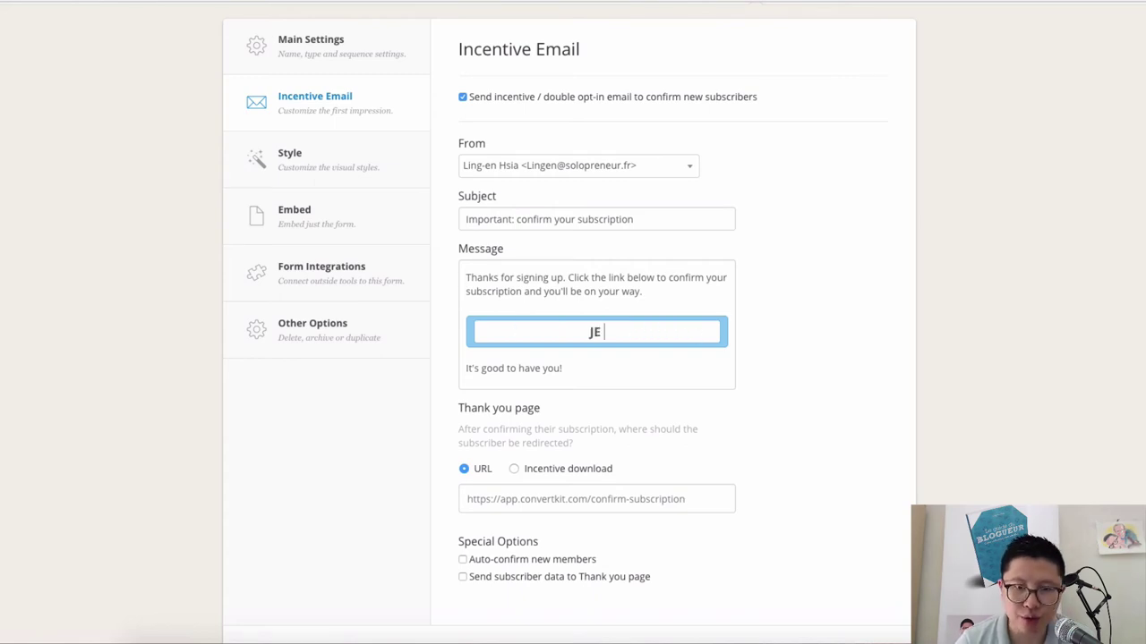
Set the form to show as a modal and open its embed options
{"action": "left_click", "coordinate": [320, 152]}
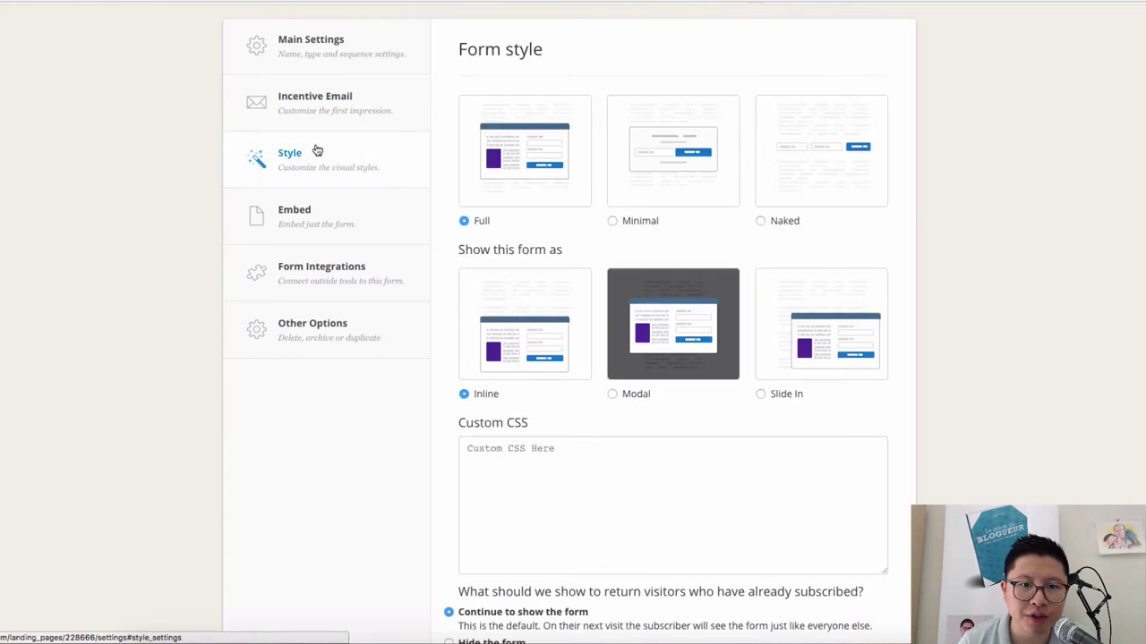
{"action": "left_click", "coordinate": [648, 398]}
{"action": "scroll", "coordinate": [522, 325], "scroll_direction": "down", "scroll_amount": 1}
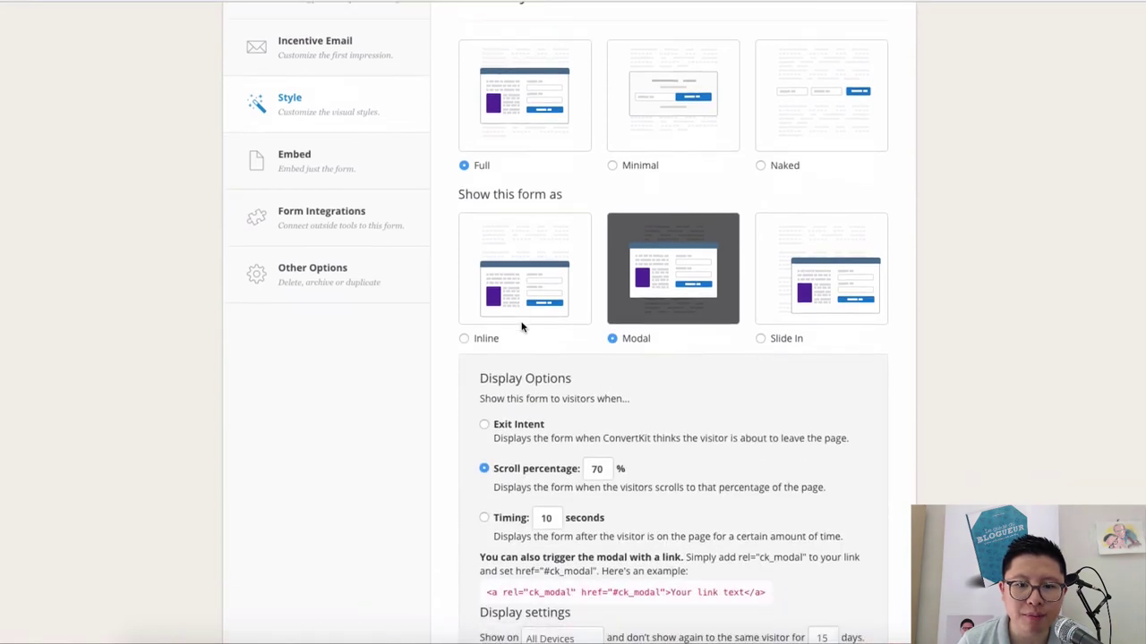
{"action": "left_click", "coordinate": [334, 164]}
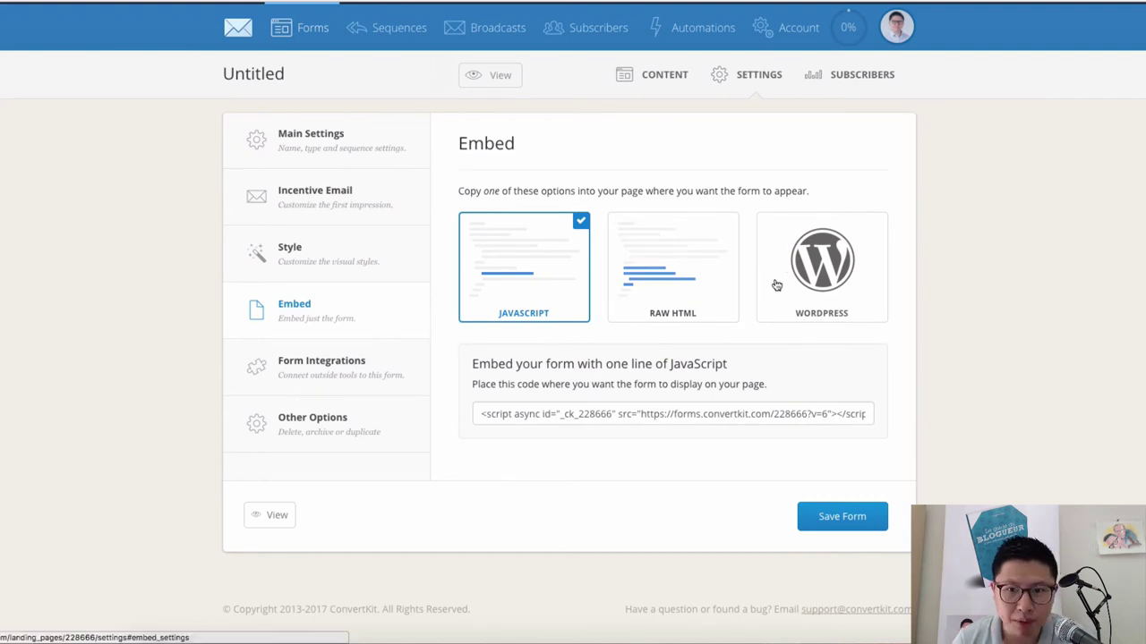
Show the form's WordPress embed instructions and review its Twitter integration setup
{"action": "left_click", "coordinate": [809, 268]}
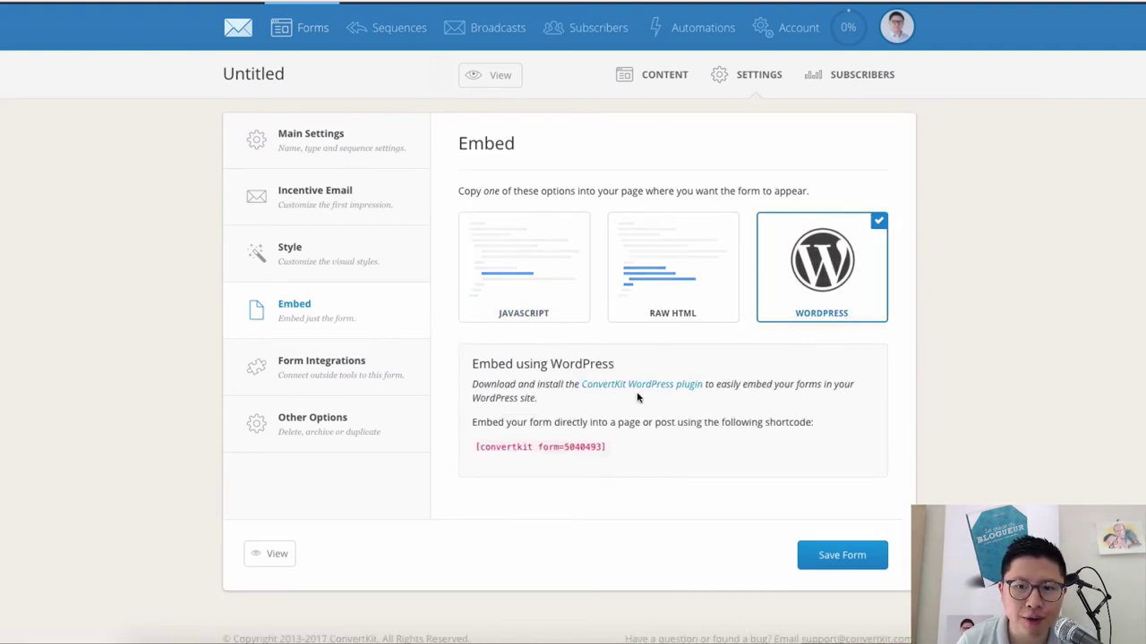
{"action": "left_click", "coordinate": [340, 363]}
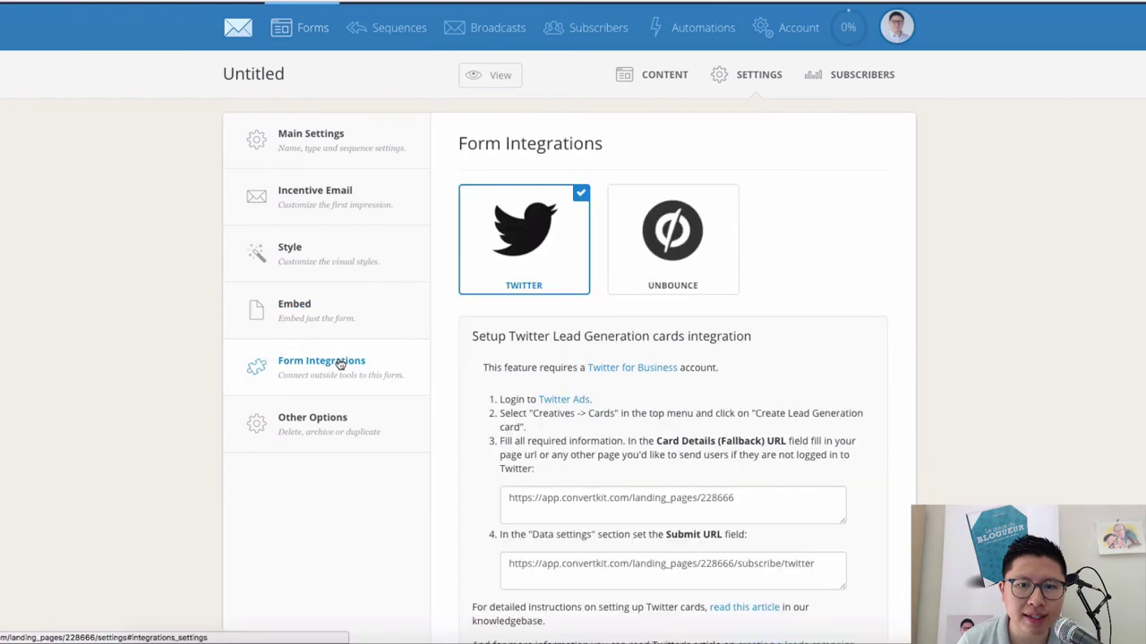
{"action": "scroll", "coordinate": [606, 315], "scroll_direction": "down", "scroll_amount": 3}
{"action": "scroll", "coordinate": [543, 301], "scroll_direction": "up", "scroll_amount": 3}
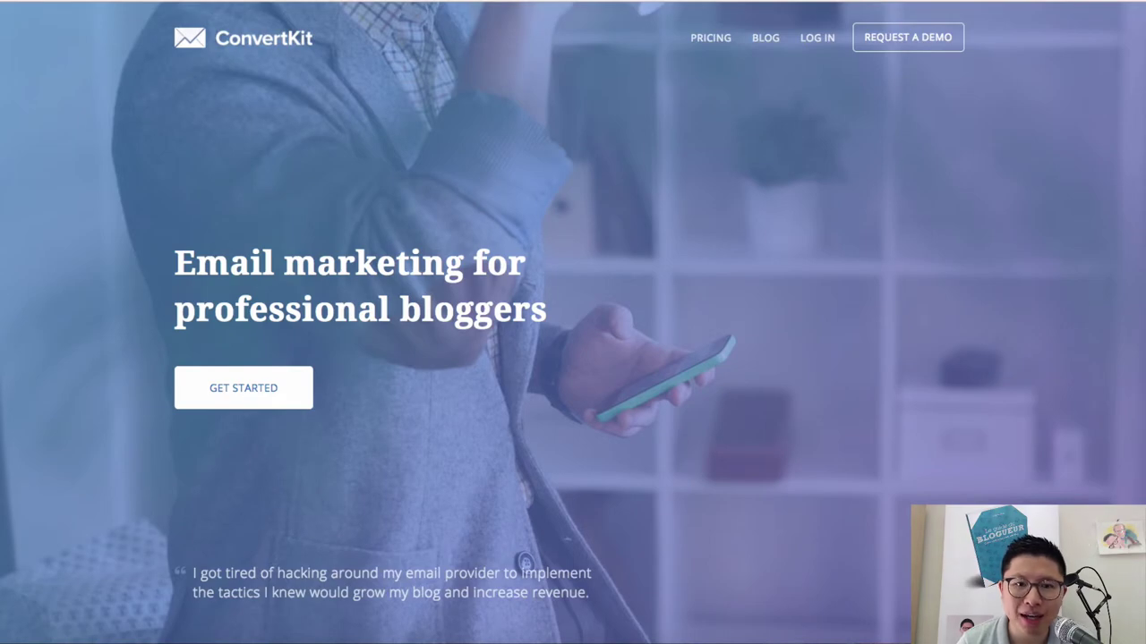
Browse ConvertKit's public website and examine its supported e-commerce, lead capture, membership and webinar integrations
{"action": "scroll", "coordinate": [693, 150], "scroll_direction": "down", "scroll_amount": 12}
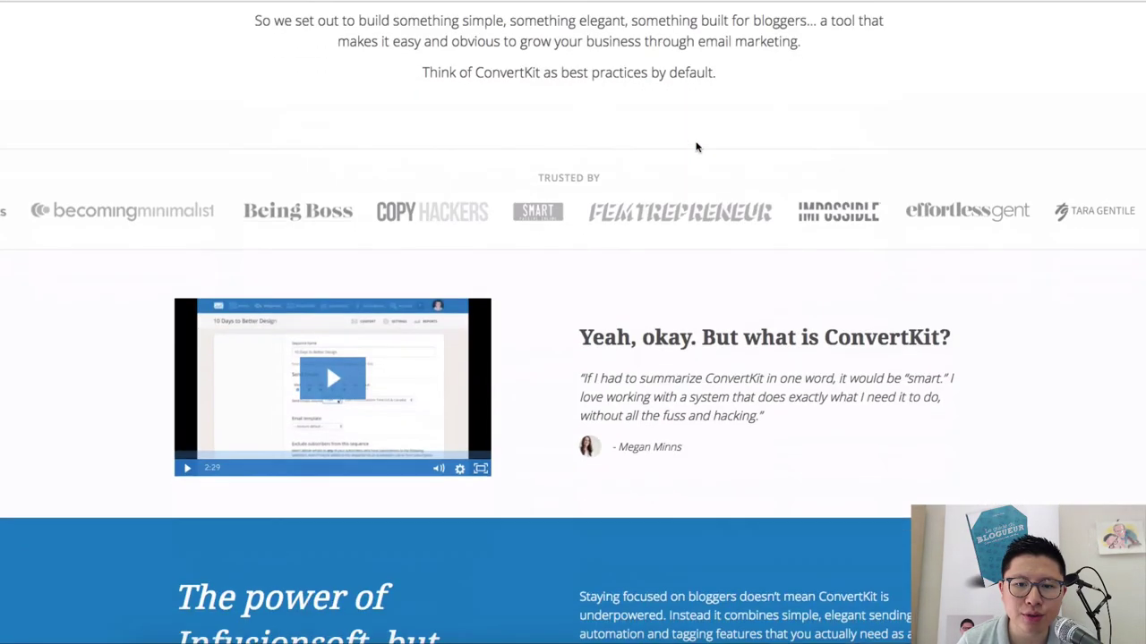
{"action": "scroll", "coordinate": [690, 168], "scroll_direction": "down", "scroll_amount": 10}
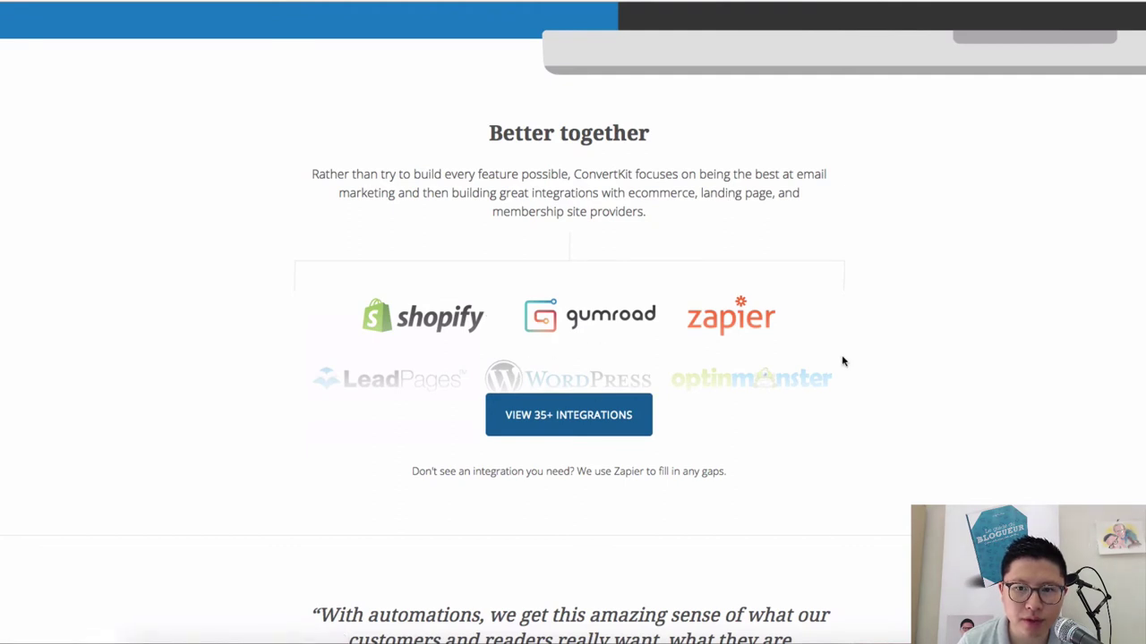
{"action": "scroll", "coordinate": [610, 293], "scroll_direction": "down", "scroll_amount": 8}
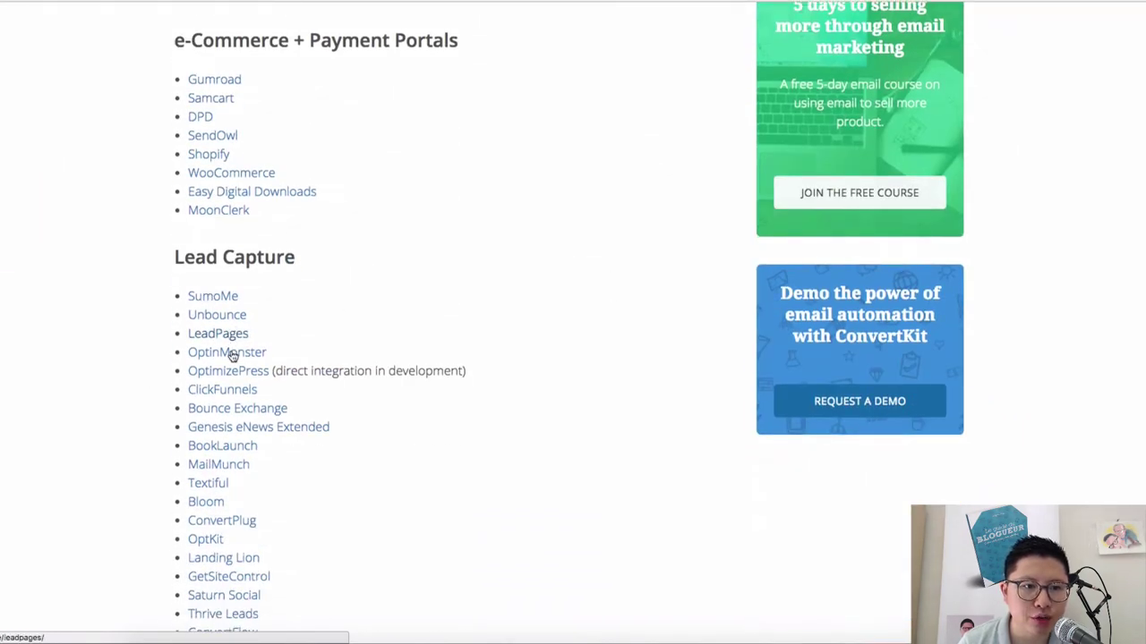
{"action": "scroll", "coordinate": [329, 338], "scroll_direction": "down", "scroll_amount": 1}
{"action": "scroll", "coordinate": [330, 339], "scroll_direction": "down", "scroll_amount": 5}
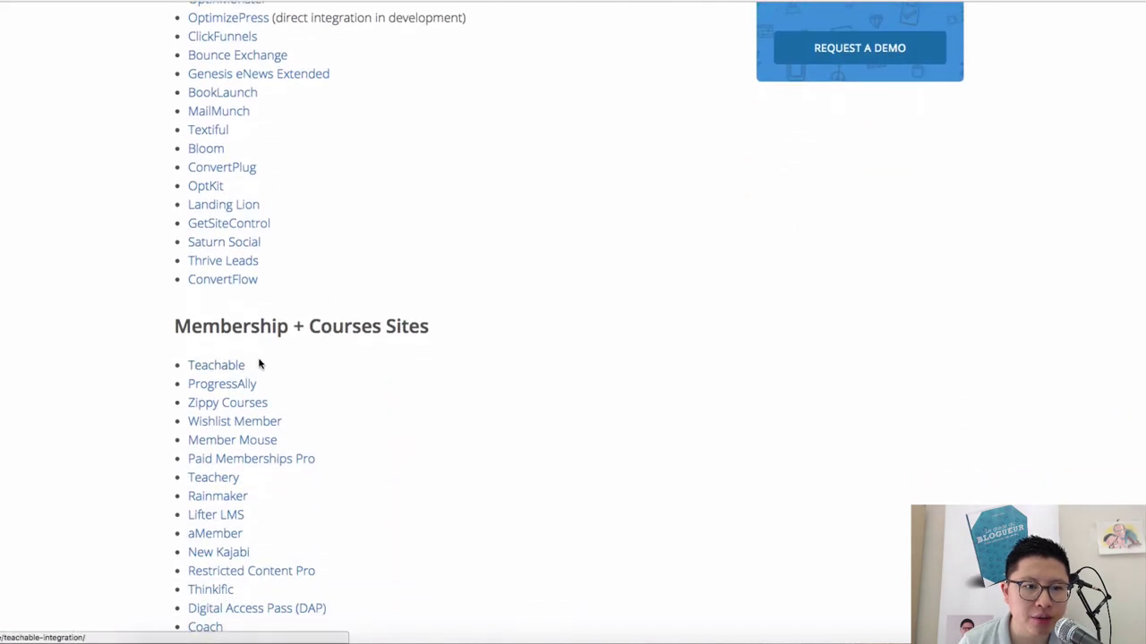
{"action": "scroll", "coordinate": [269, 363], "scroll_direction": "down", "scroll_amount": 2}
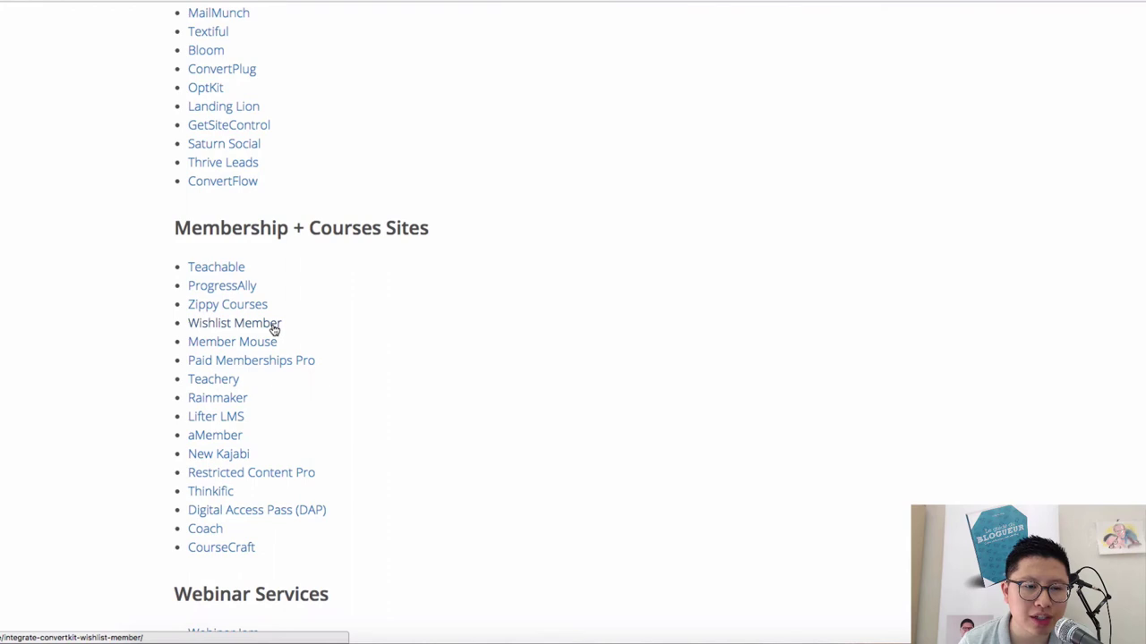
{"action": "scroll", "coordinate": [332, 353], "scroll_direction": "down", "scroll_amount": 3}
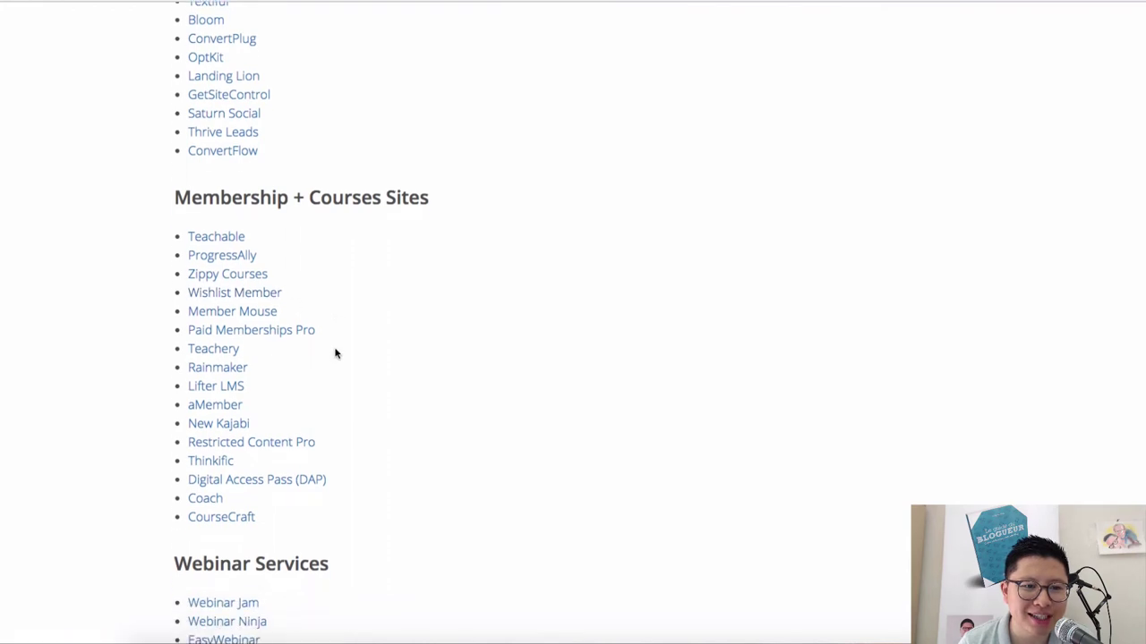
{"action": "scroll", "coordinate": [336, 353], "scroll_direction": "down", "scroll_amount": 8}
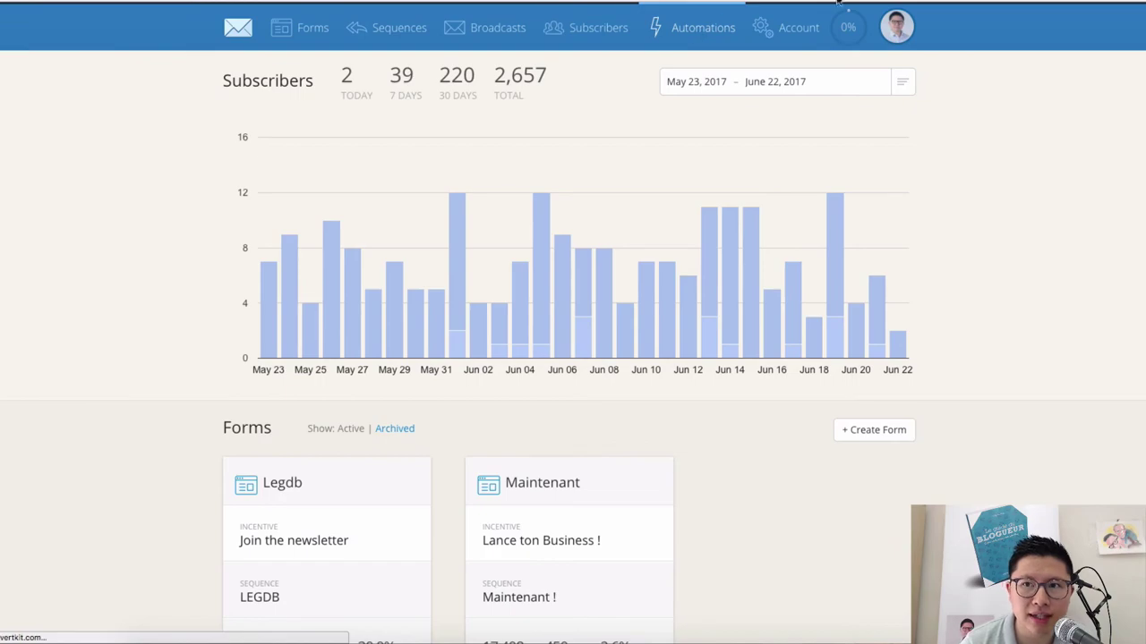
Start an automation rule with "Clicks a link" as the trigger, leaving its name and destination URL empty
{"action": "left_click", "coordinate": [684, 32]}
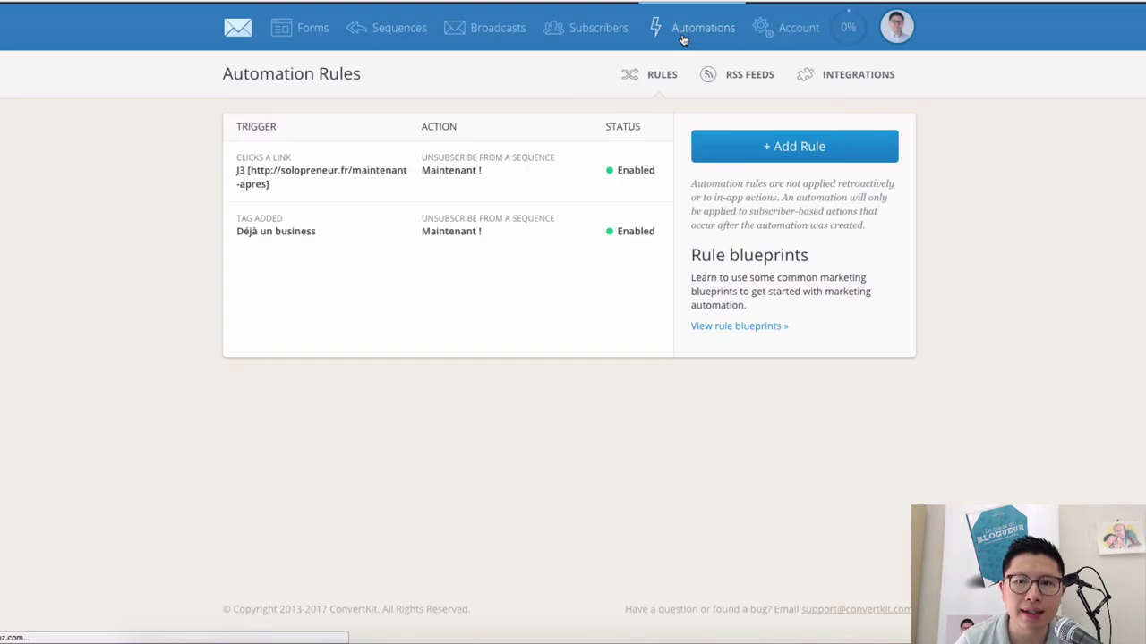
{"action": "left_click", "coordinate": [791, 140]}
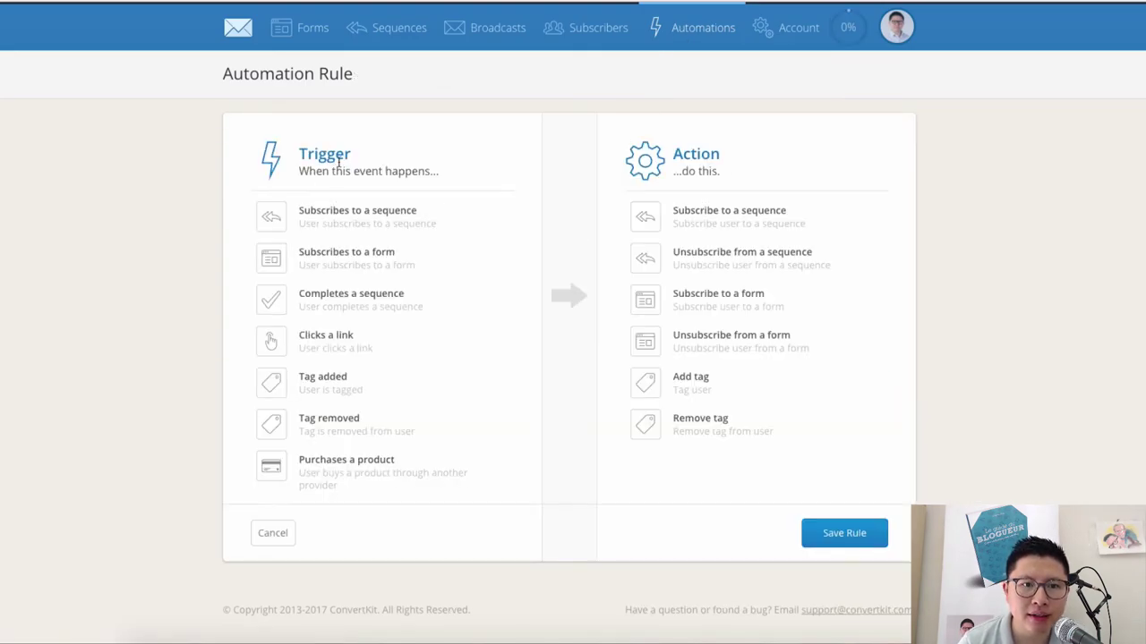
{"action": "left_click", "coordinate": [333, 338]}
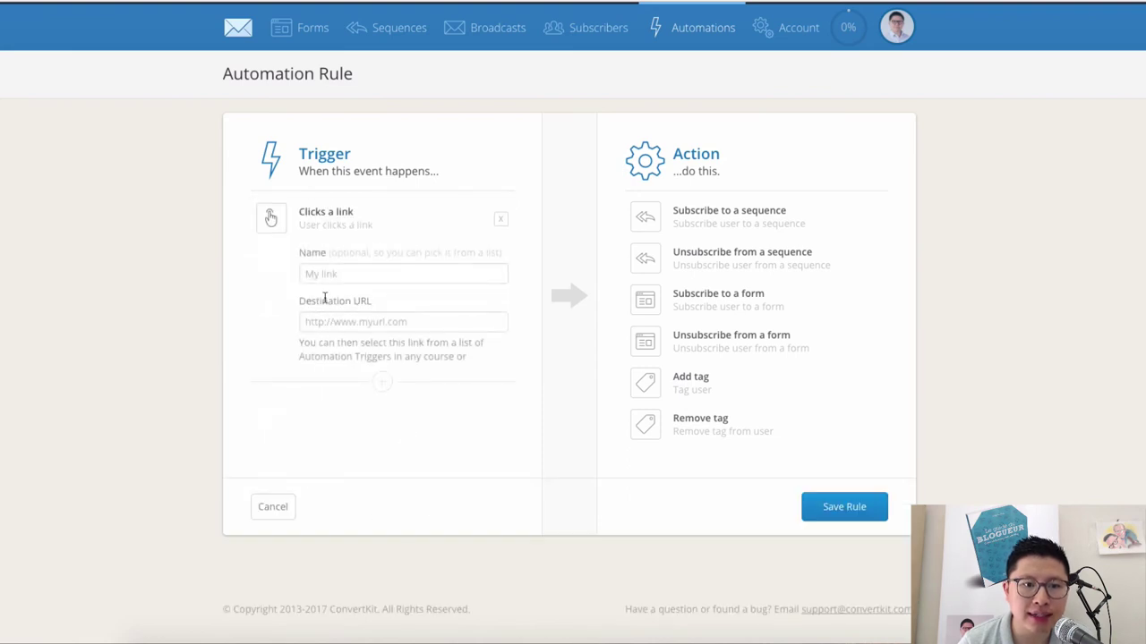
{"action": "left_click", "coordinate": [337, 278]}
{"action": "left_click", "coordinate": [356, 321]}
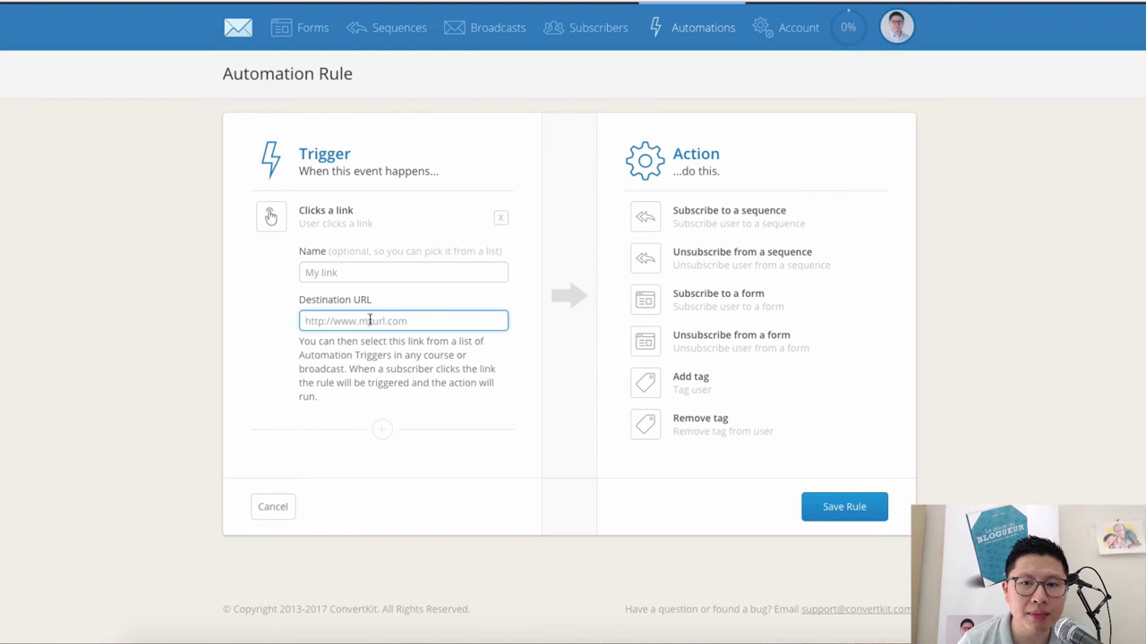
Try "Unsubscribe from a sequence" with the "Maintenant !" sequence as the rule's action, and cancel the rule
{"action": "left_click", "coordinate": [722, 254]}
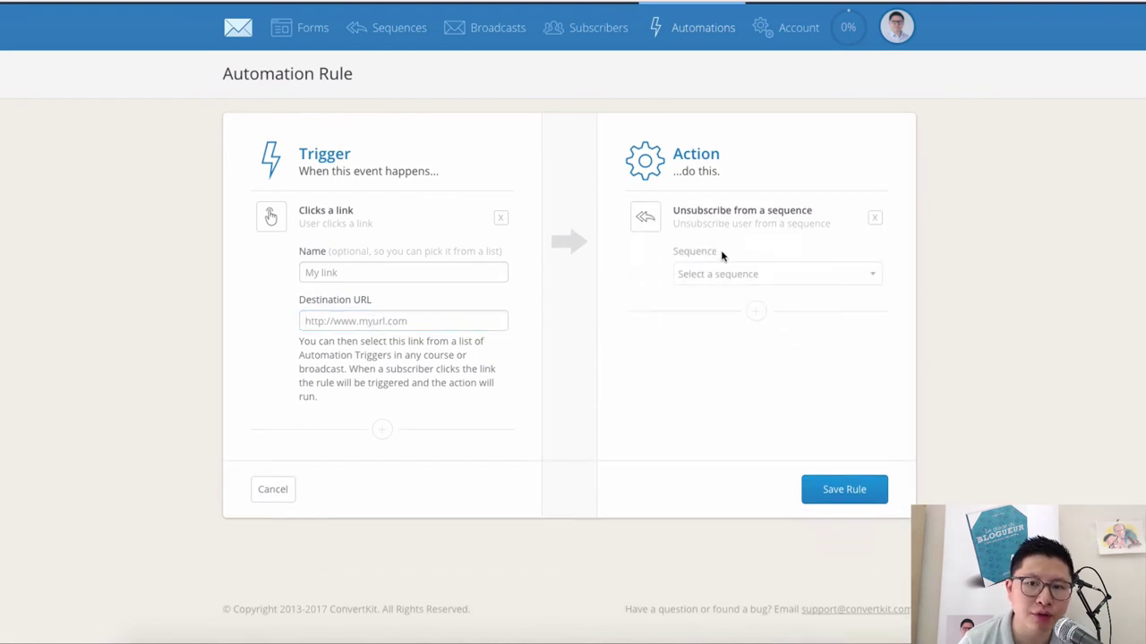
{"action": "left_click", "coordinate": [761, 273]}
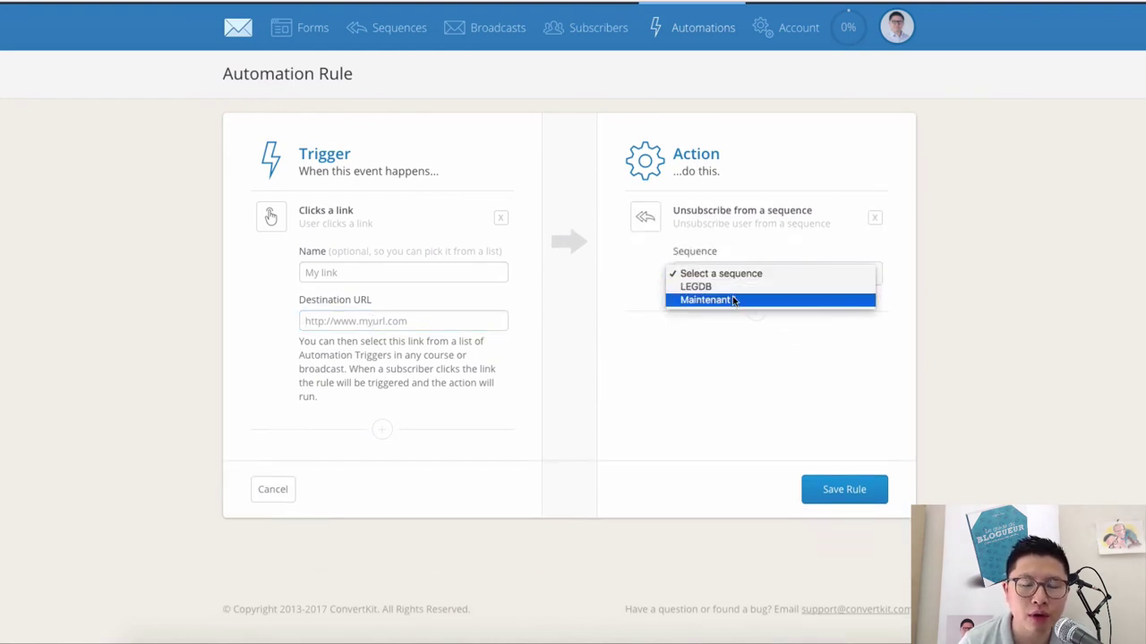
{"action": "key", "text": "Escape"}
{"action": "left_click", "coordinate": [732, 302]}
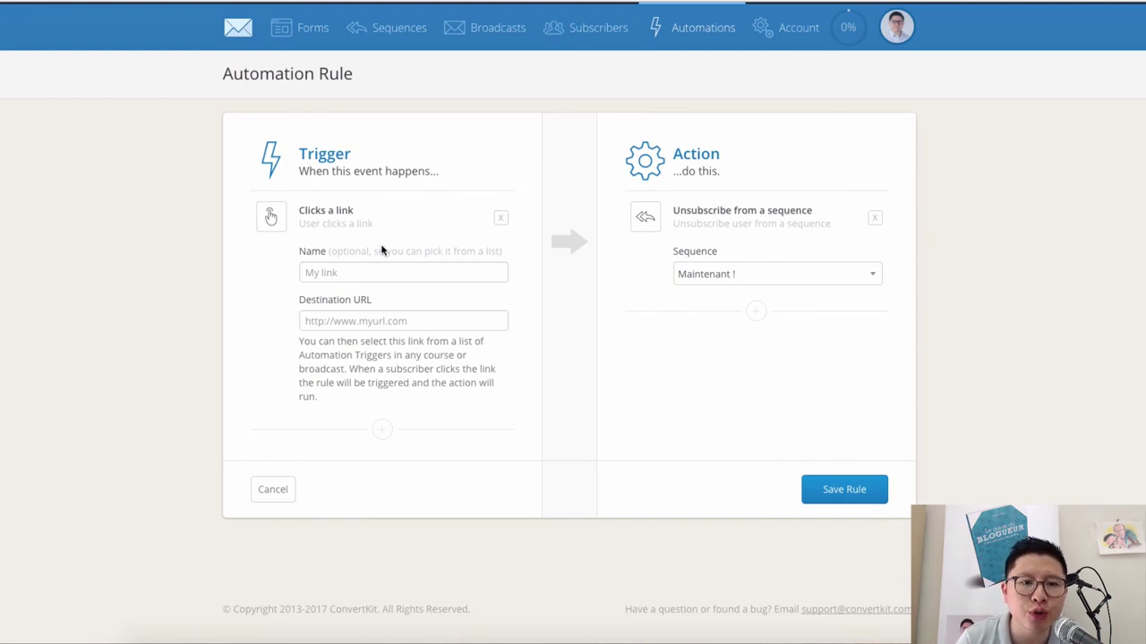
{"action": "left_click", "coordinate": [286, 483]}
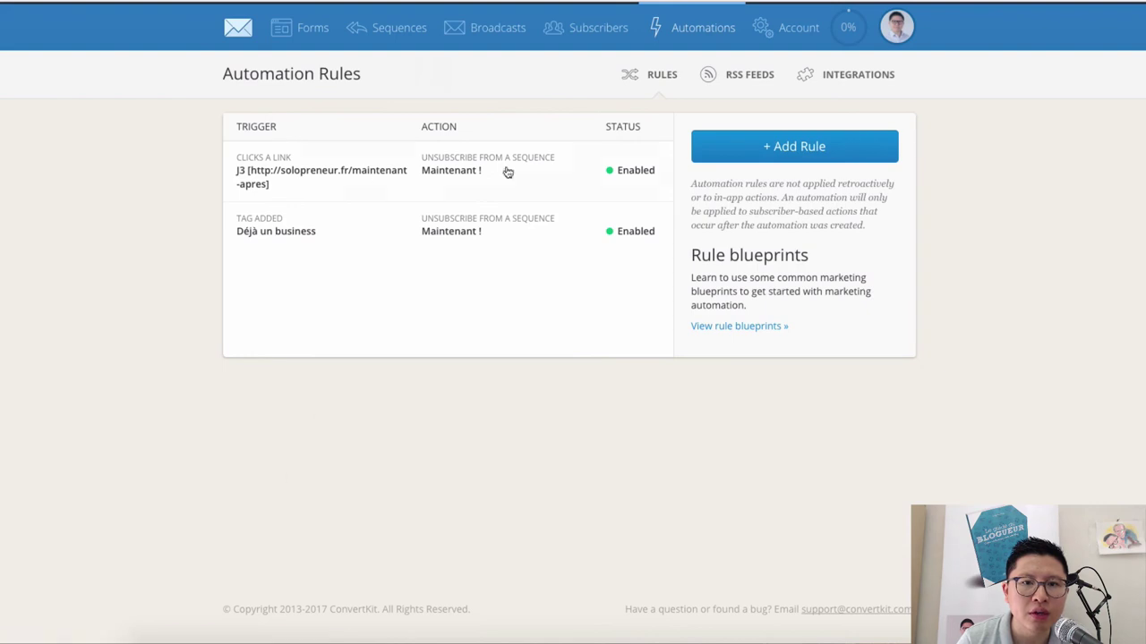
Try a new automation rule triggered when the "Parisiens" tag is added, with "Add tag" as its action
{"action": "left_click", "coordinate": [754, 144]}
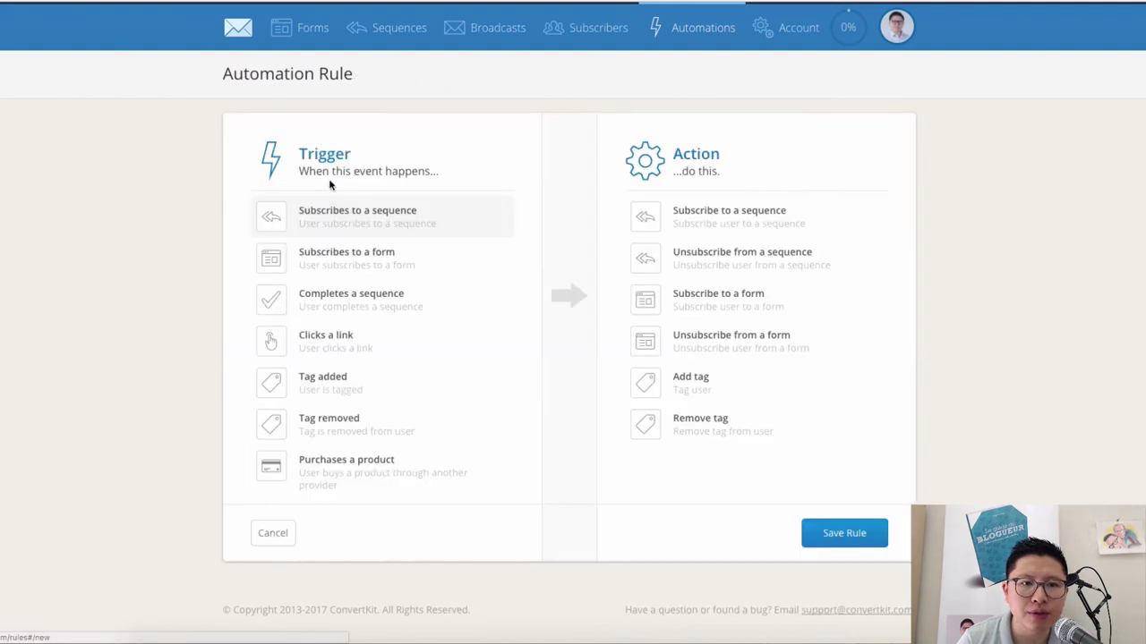
{"action": "left_click", "coordinate": [346, 377]}
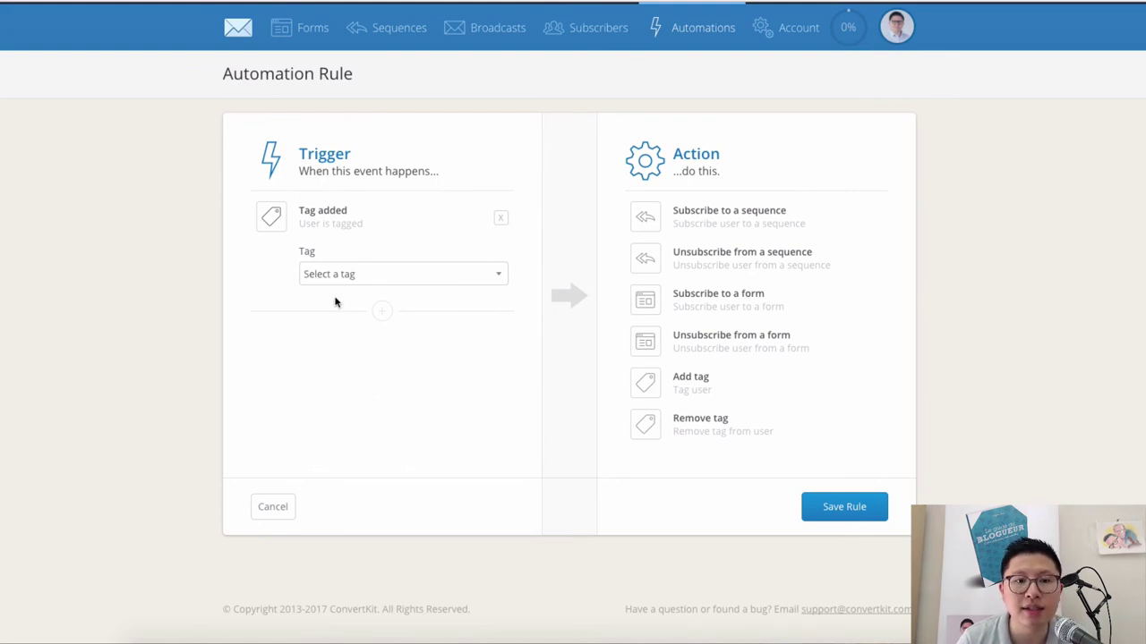
{"action": "left_click", "coordinate": [348, 277]}
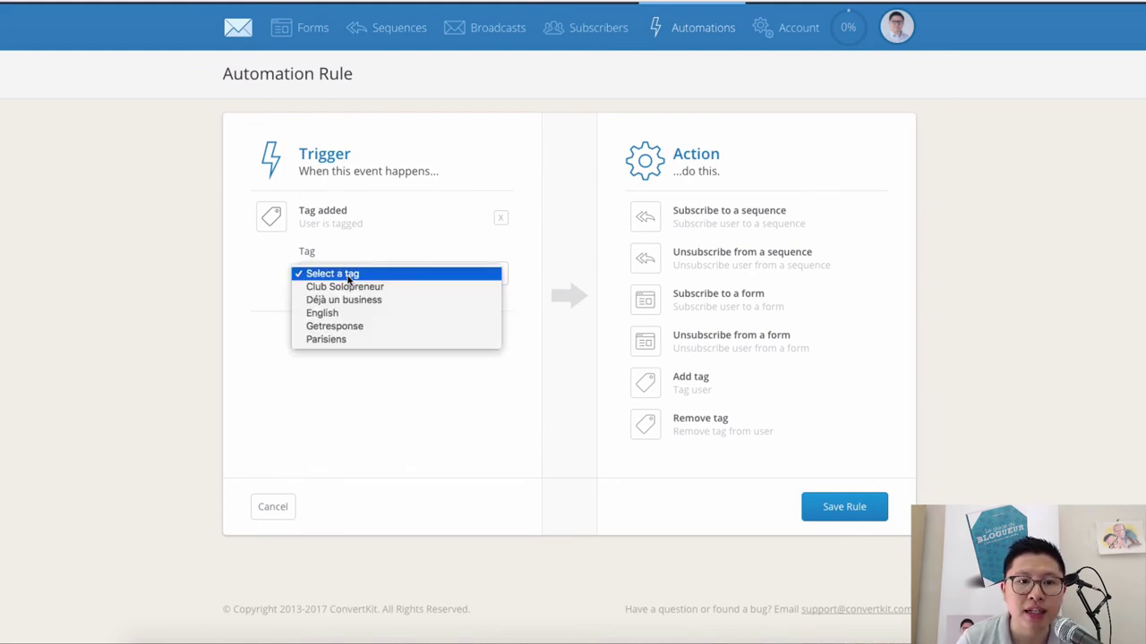
{"action": "left_click", "coordinate": [366, 257]}
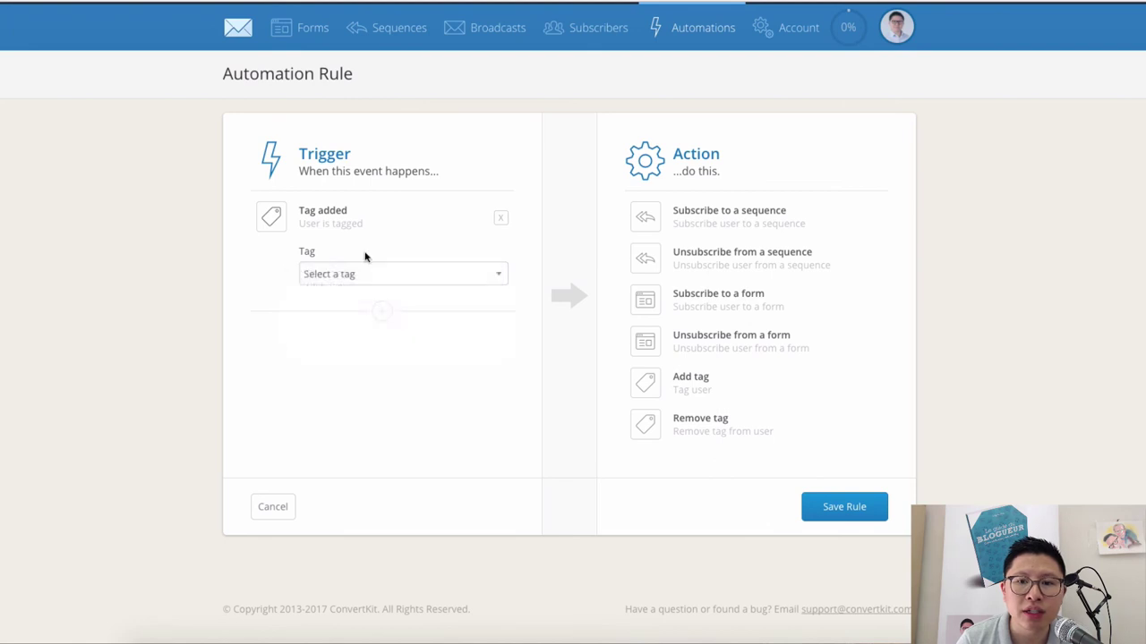
{"action": "left_click", "coordinate": [691, 386]}
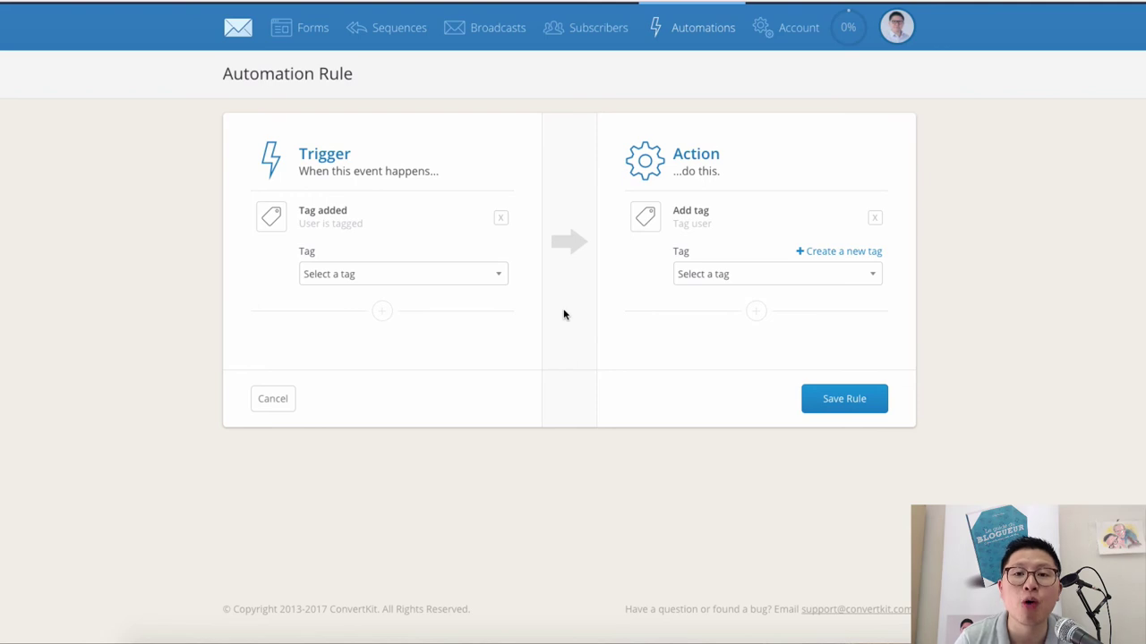
{"action": "left_click", "coordinate": [383, 273]}
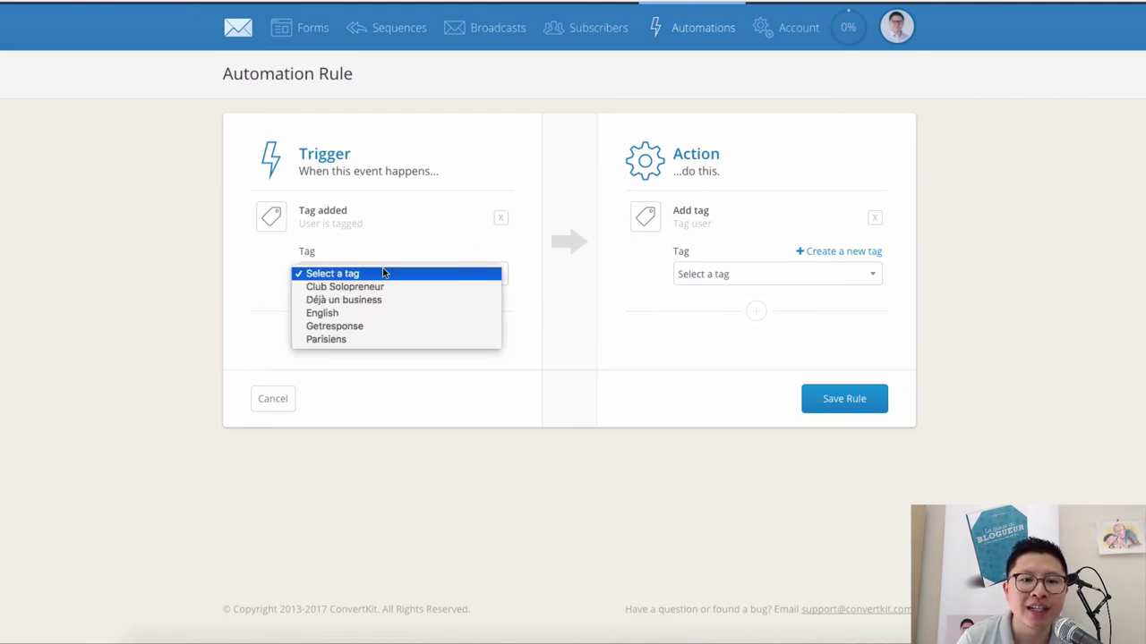
{"action": "left_click", "coordinate": [340, 339]}
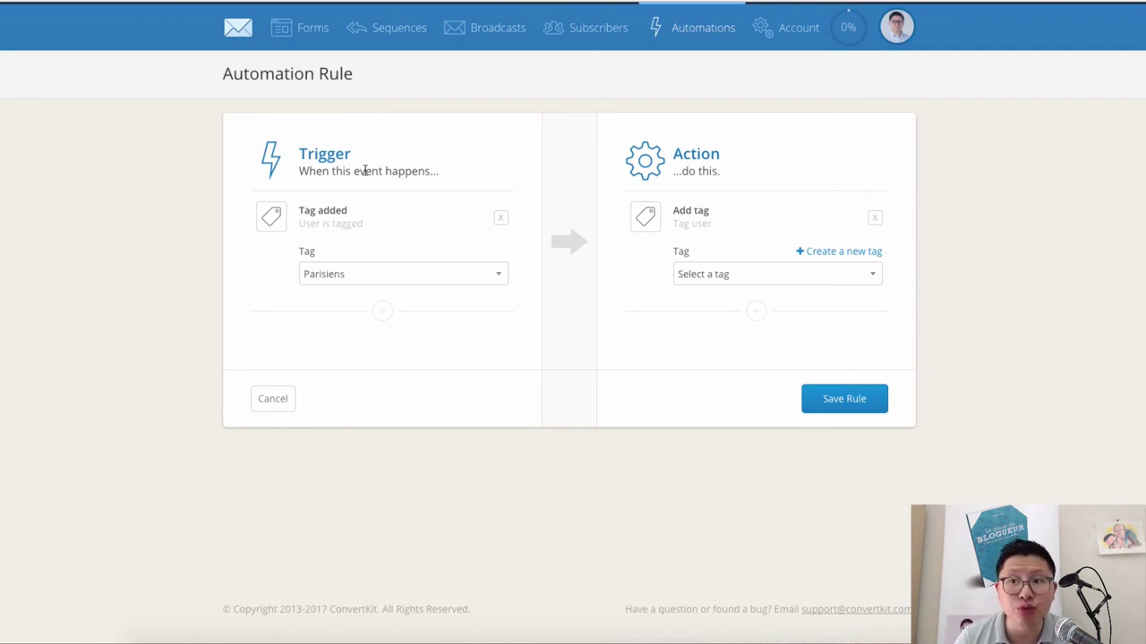
Leave the unsaved automation rule and view the subscription pricing plans on ConvertKit's public website
{"action": "left_click", "coordinate": [702, 27]}
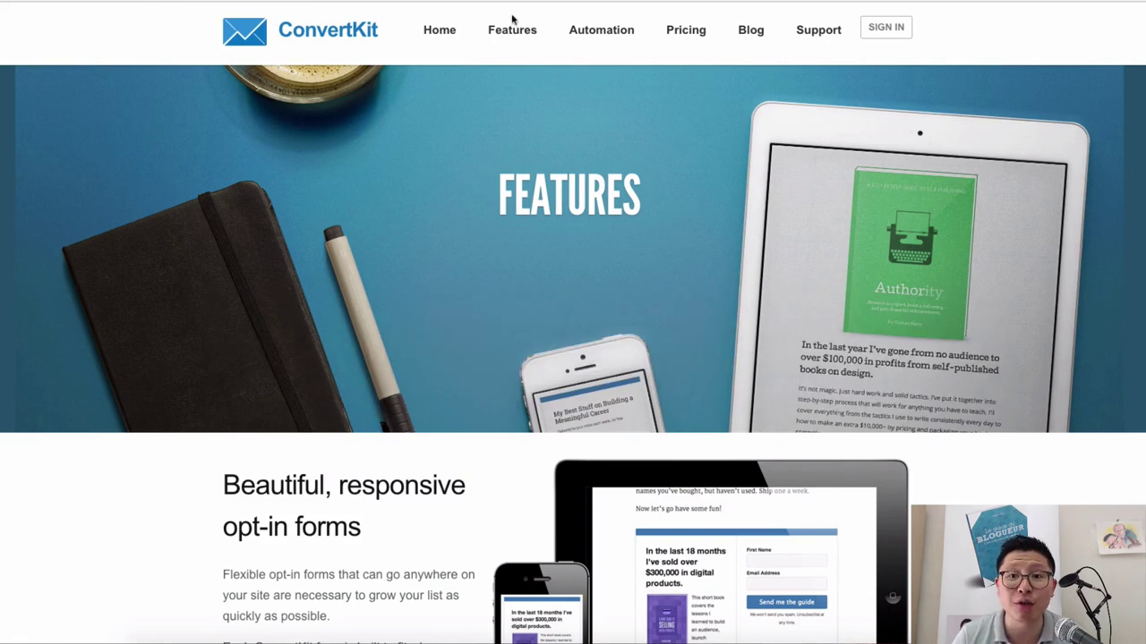
{"action": "left_click", "coordinate": [664, 30]}
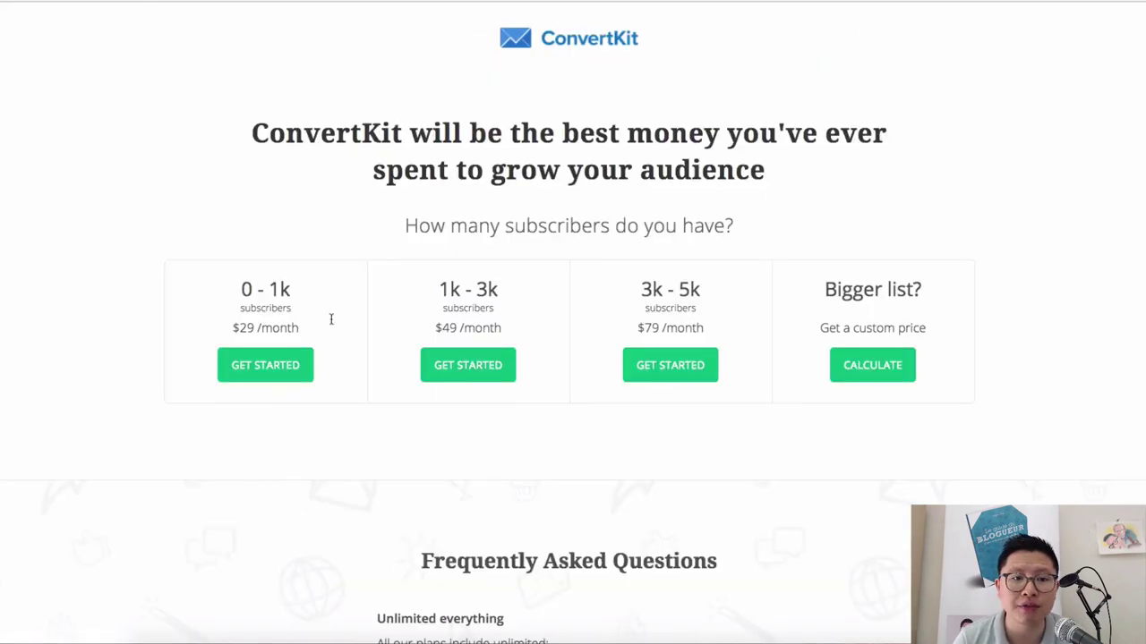